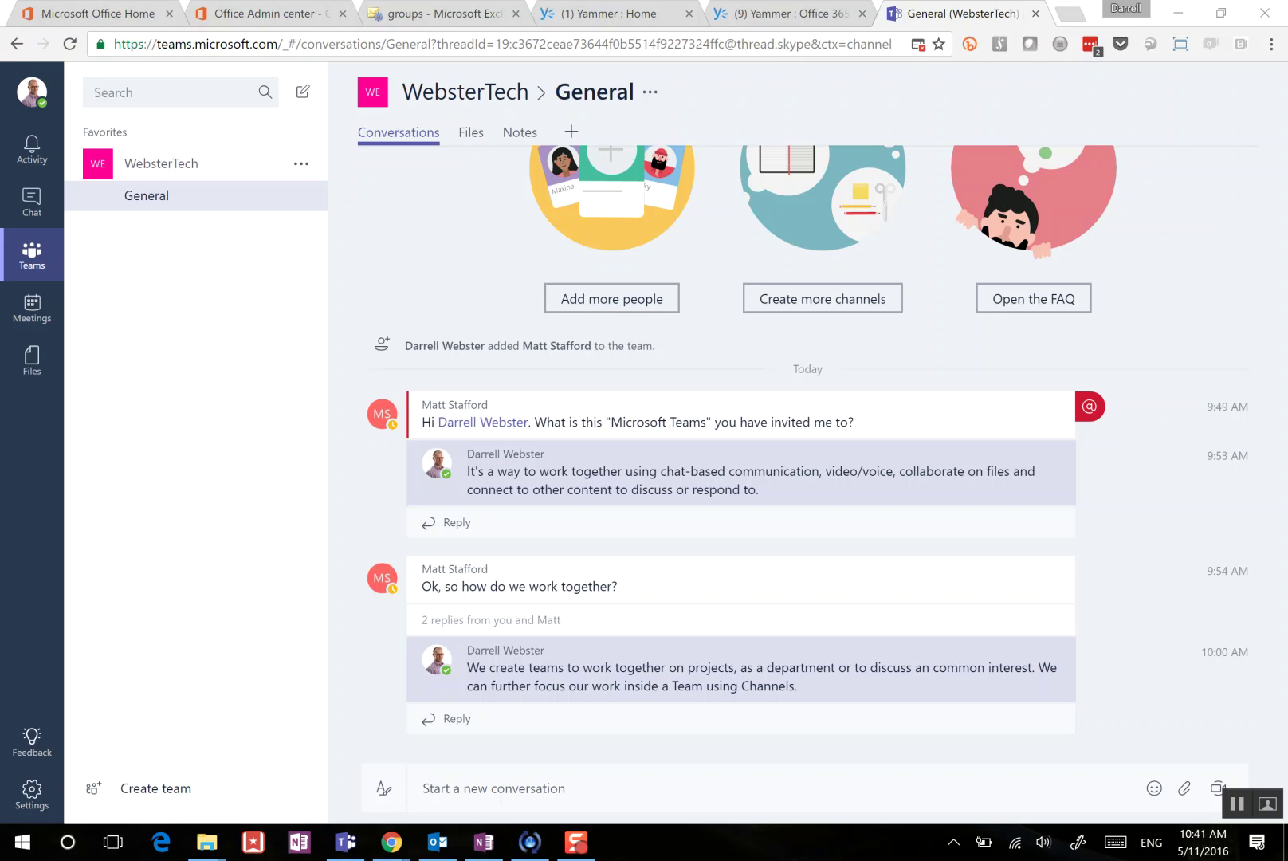
- Start a screen sketch of the WebsterTech General channel, circle "Add more people" in red and handwrite "SPT" beside it
key(super+w)
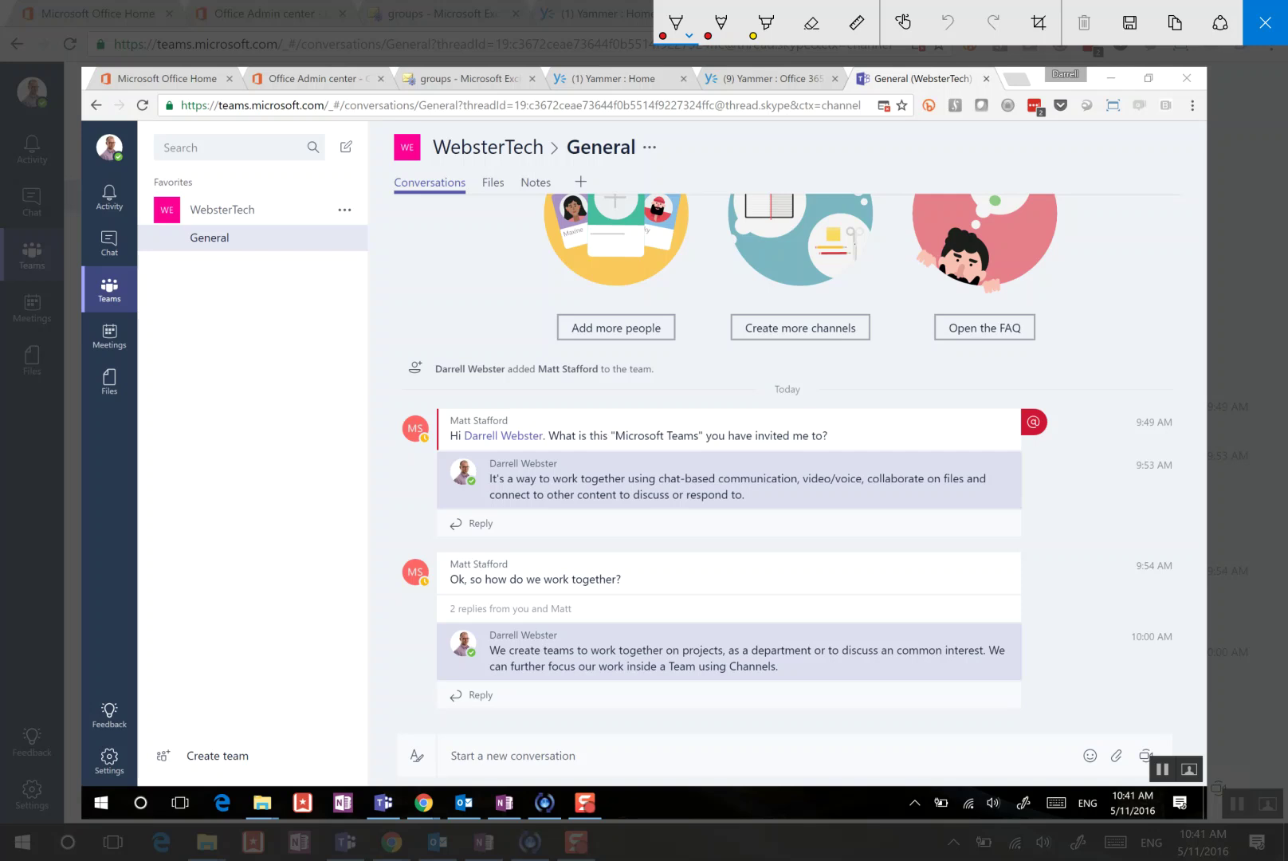
drag(378, 224, 424, 245)
mouse_move(574, 287)
mouse_down()
mouse_move(550, 312)
mouse_move(586, 282)
mouse_up()
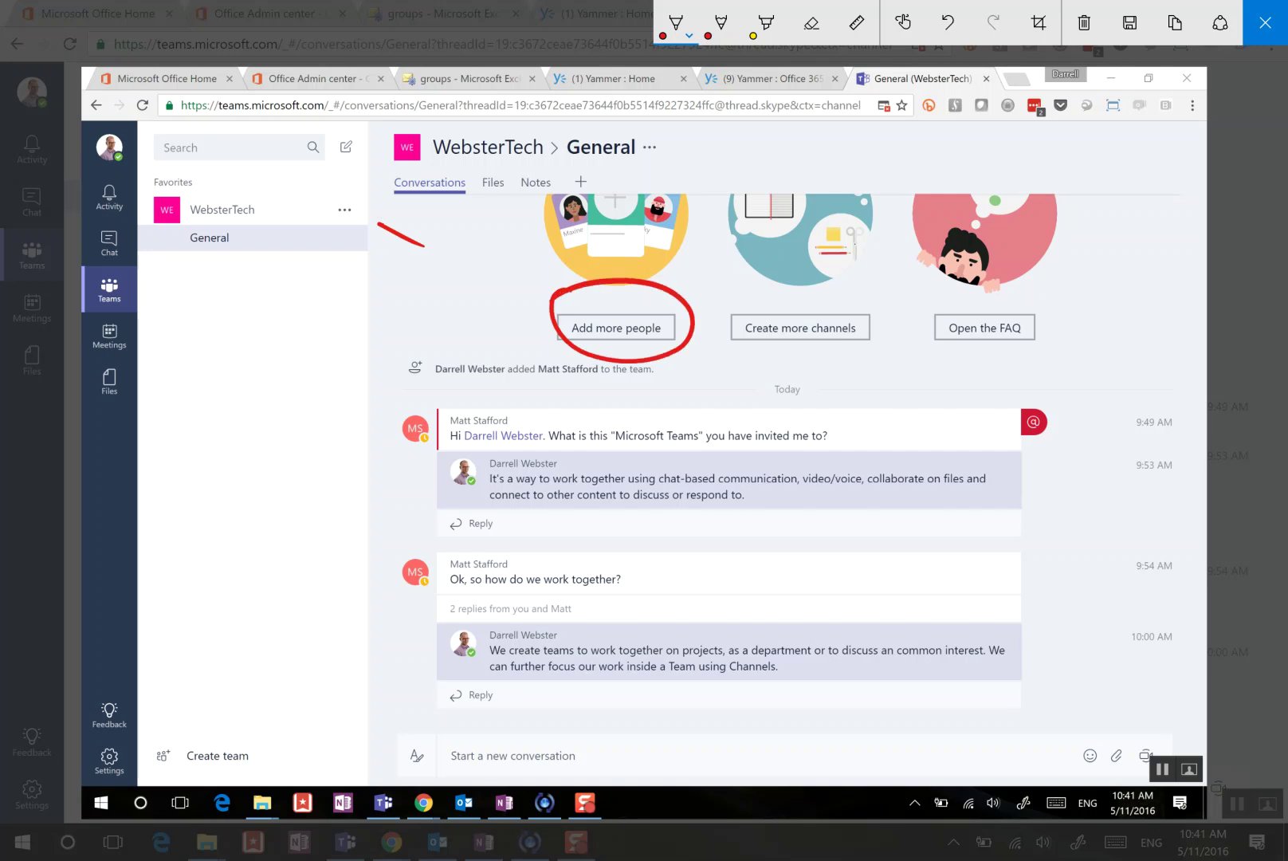
mouse_move(402, 280)
mouse_down()
mouse_move(397, 317)
mouse_move(418, 315)
mouse_move(448, 268)
mouse_up()
drag(434, 277, 443, 313)
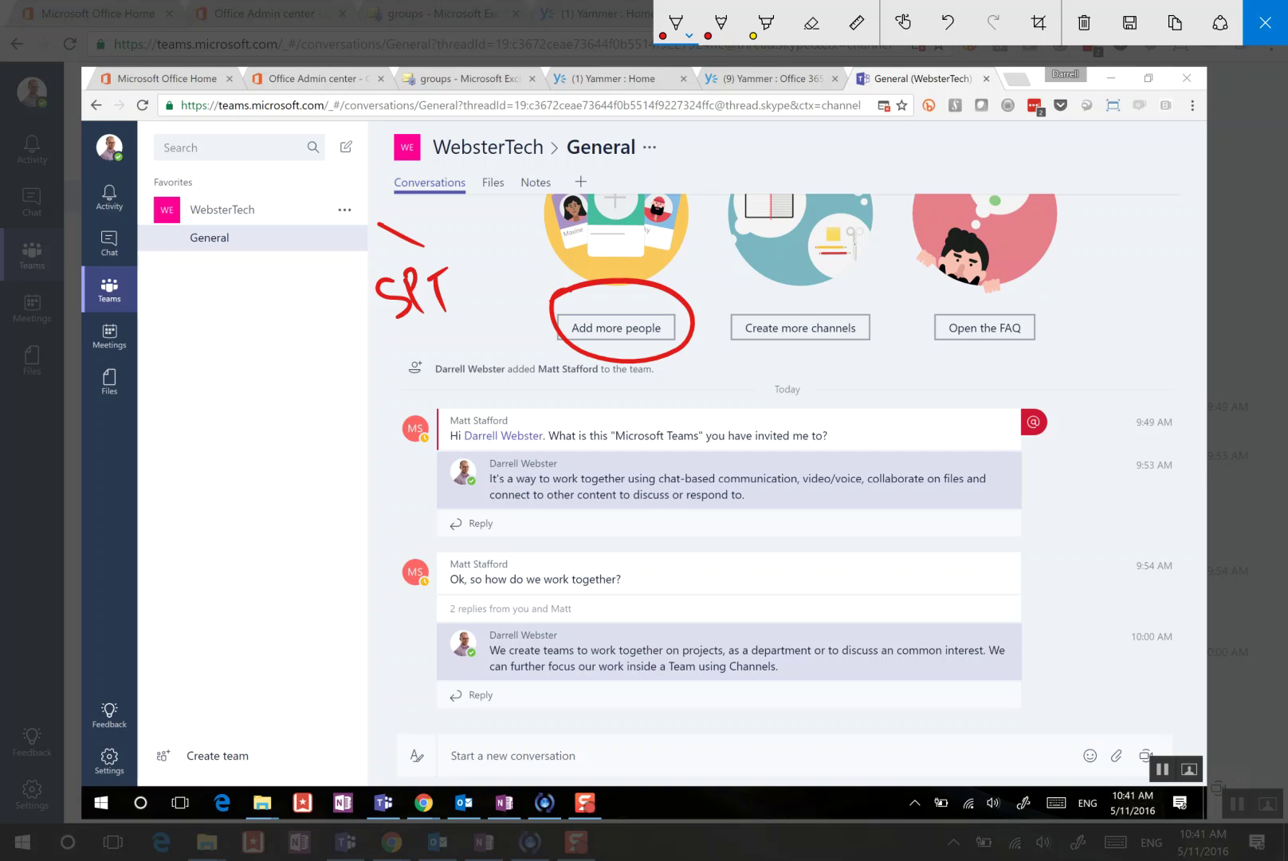
- Handwrite the list "Planner", "PowerBI" and "Shared Mailbox" in red below "SPT"
drag(285, 359, 300, 399)
drag(279, 367, 304, 359)
mouse_move(296, 382)
mouse_down()
mouse_move(349, 382)
mouse_move(457, 327)
mouse_move(445, 349)
mouse_up()
drag(300, 432, 319, 478)
drag(304, 427, 318, 450)
mouse_move(347, 443)
mouse_down()
mouse_move(338, 461)
mouse_move(406, 406)
mouse_move(447, 411)
mouse_move(456, 370)
mouse_move(451, 414)
mouse_up()
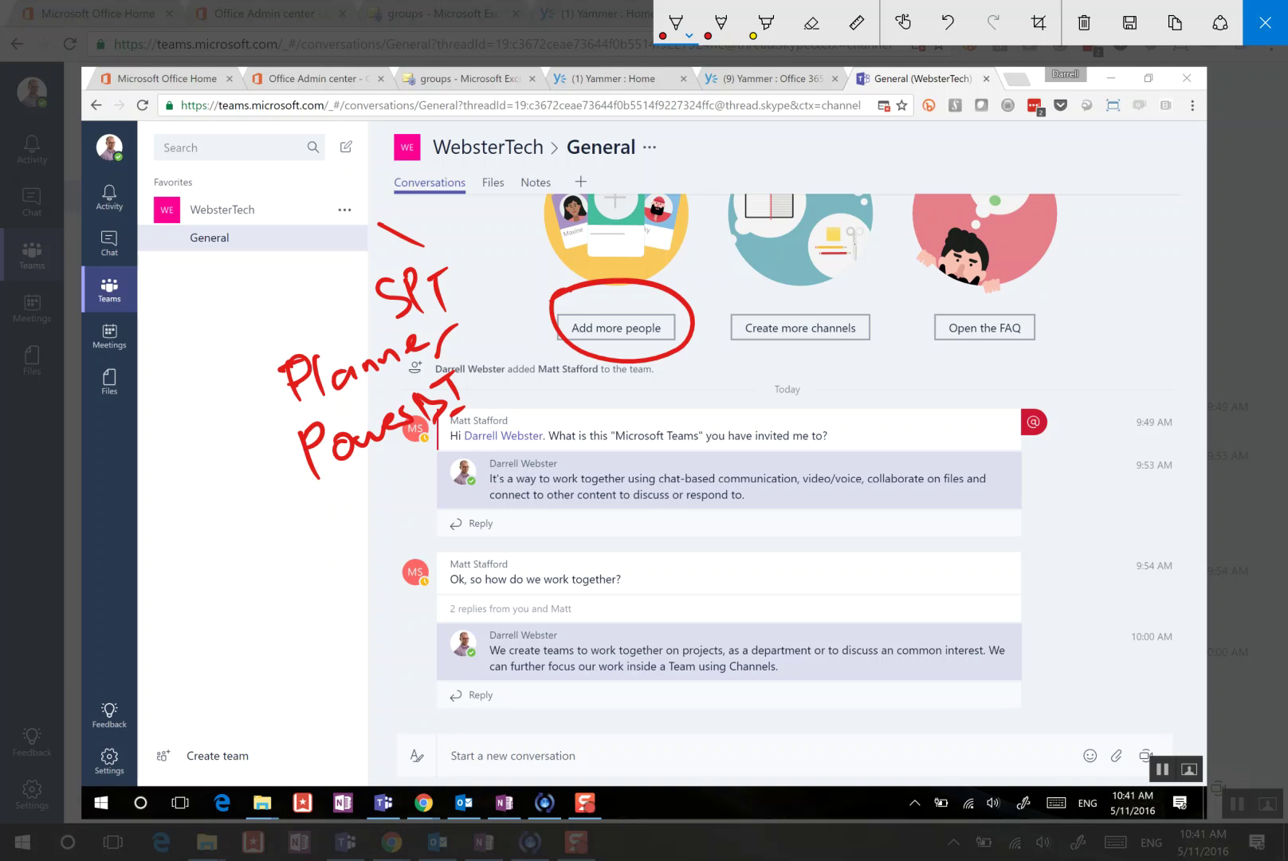
mouse_move(315, 512)
mouse_down()
mouse_move(288, 544)
mouse_move(334, 532)
mouse_move(351, 511)
mouse_move(390, 519)
mouse_move(406, 475)
mouse_up()
mouse_move(303, 568)
mouse_down()
mouse_move(310, 607)
mouse_move(374, 586)
mouse_move(387, 531)
mouse_move(405, 550)
mouse_move(419, 534)
mouse_move(430, 550)
mouse_up()
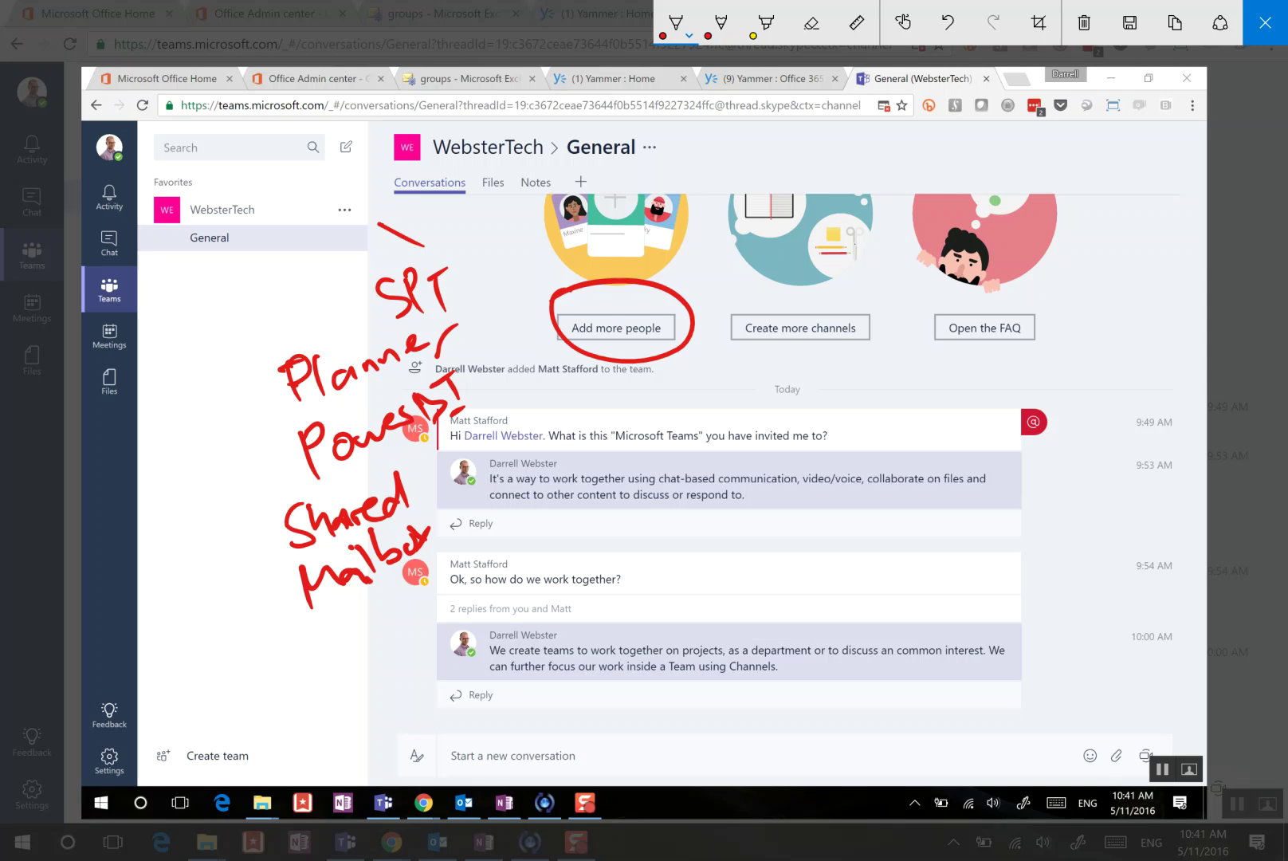
- Draw one red arrow pointing at Meetings and another pointing at Conversations
drag(206, 311, 132, 338)
drag(133, 338, 174, 344)
drag(437, 121, 436, 188)
drag(416, 161, 452, 159)
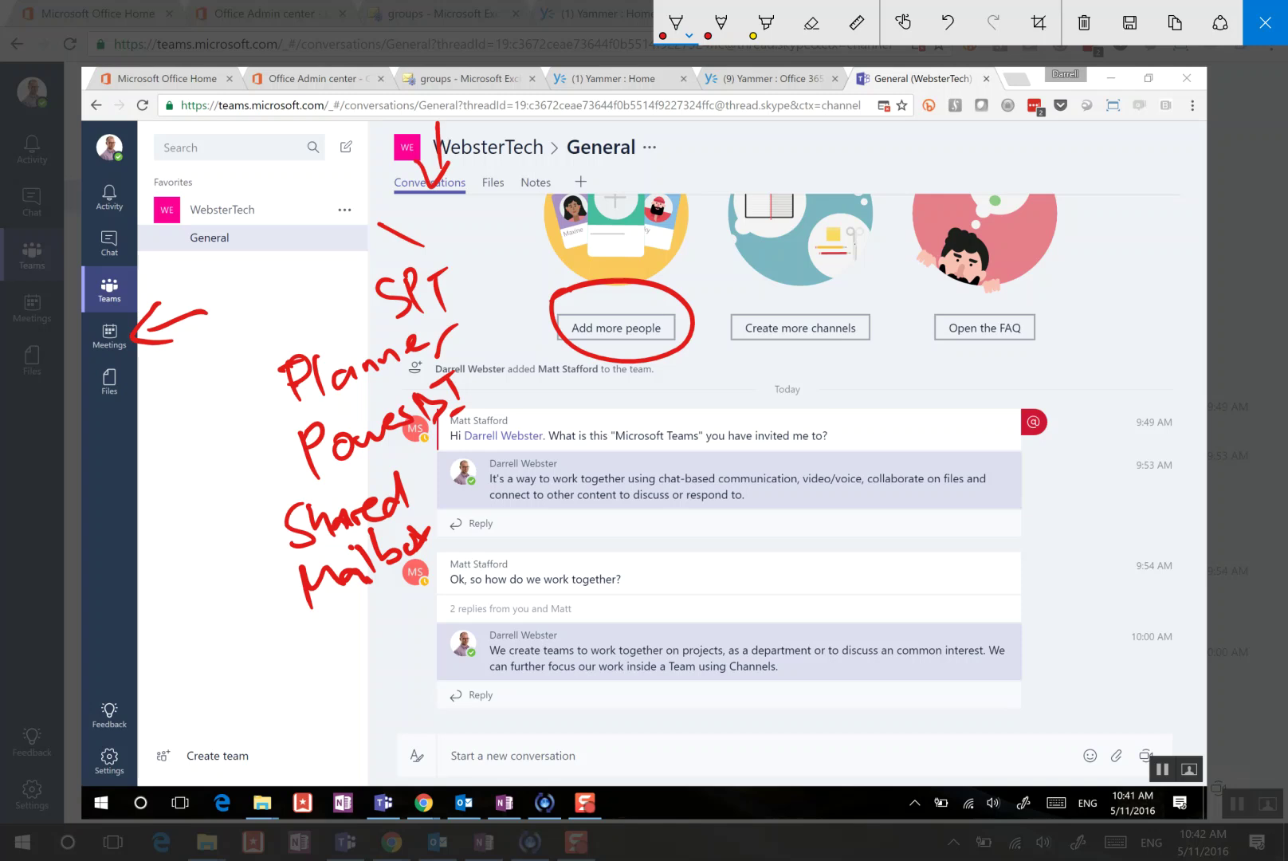
- Bracket the first conversation, circle its mention badge, the second conversation's avatar and the meeting icon, and close the sketch
mouse_move(990, 396)
mouse_down()
mouse_move(1069, 465)
mouse_move(1019, 524)
mouse_up()
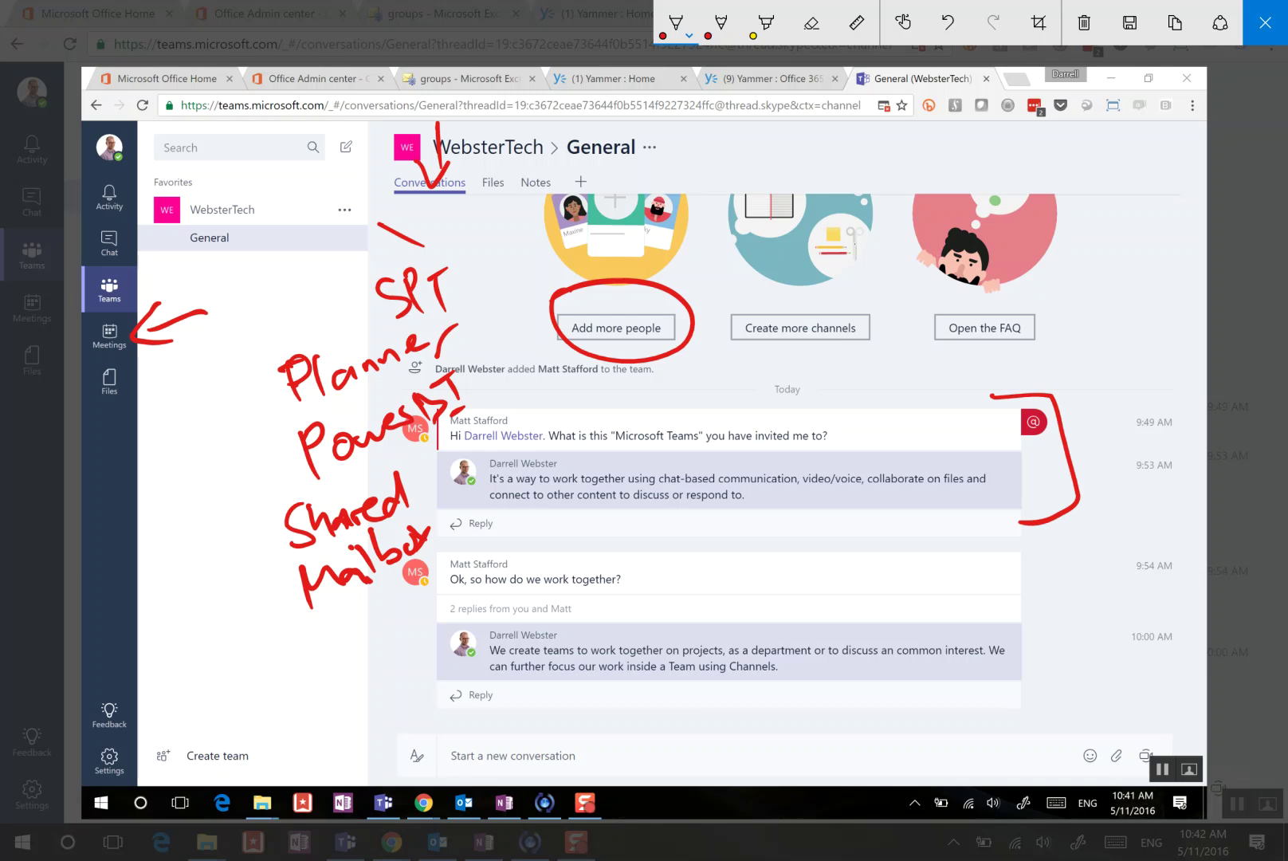
mouse_move(1036, 450)
mouse_down()
mouse_move(1014, 416)
mouse_move(1033, 407)
mouse_up()
drag(429, 552, 421, 549)
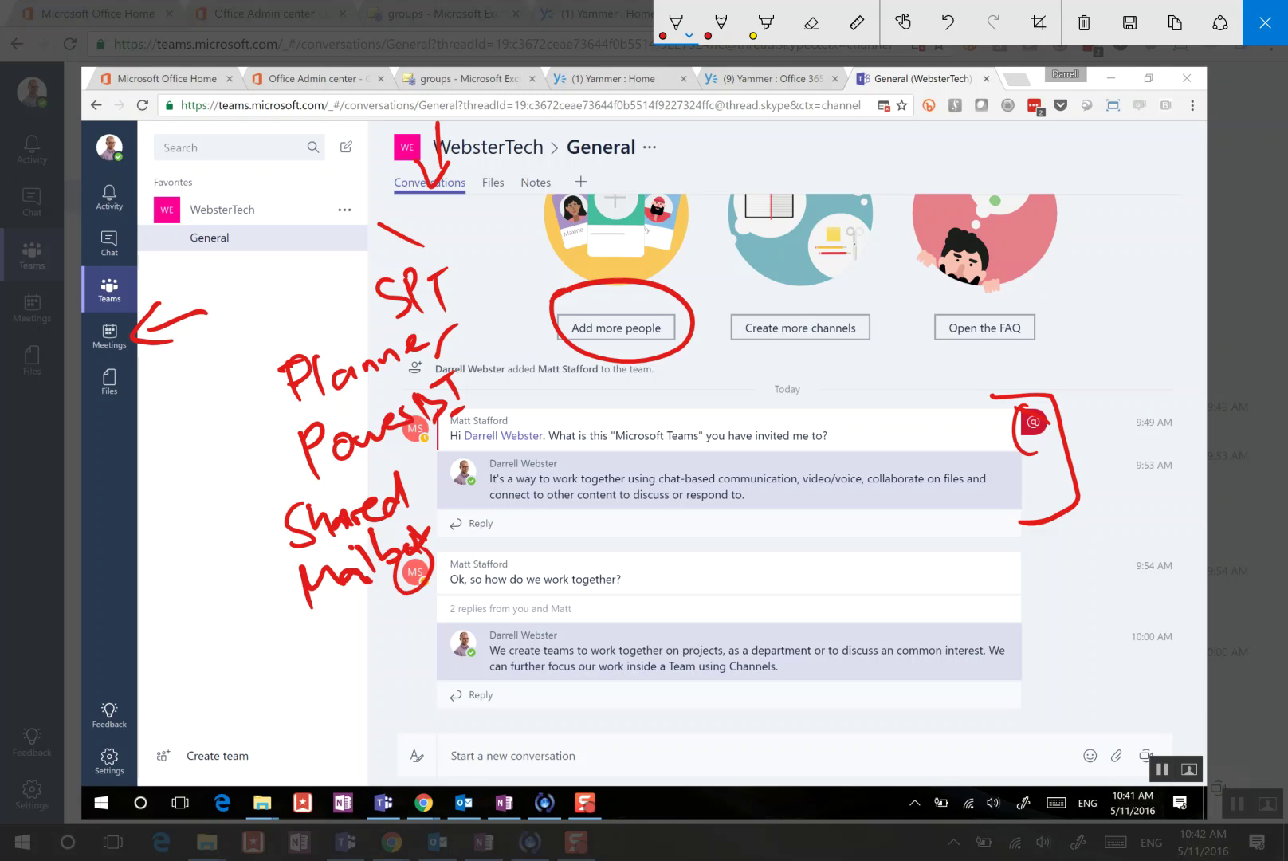
mouse_move(1132, 741)
mouse_down()
mouse_move(1145, 745)
mouse_move(1141, 782)
mouse_up()
key(Escape)
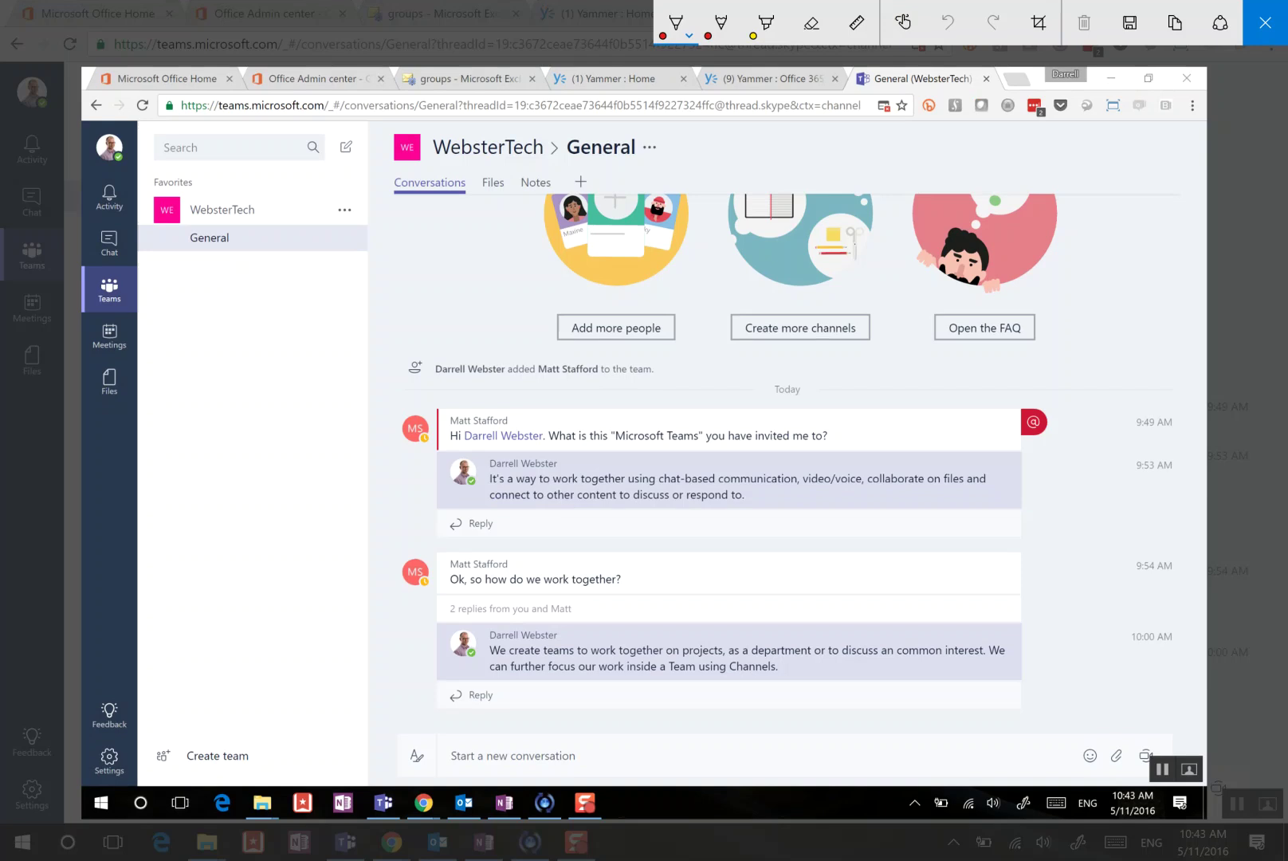
- Circle Files in a fresh screen sketch and draw an arrow pointing at the General channel
drag(486, 160, 504, 165)
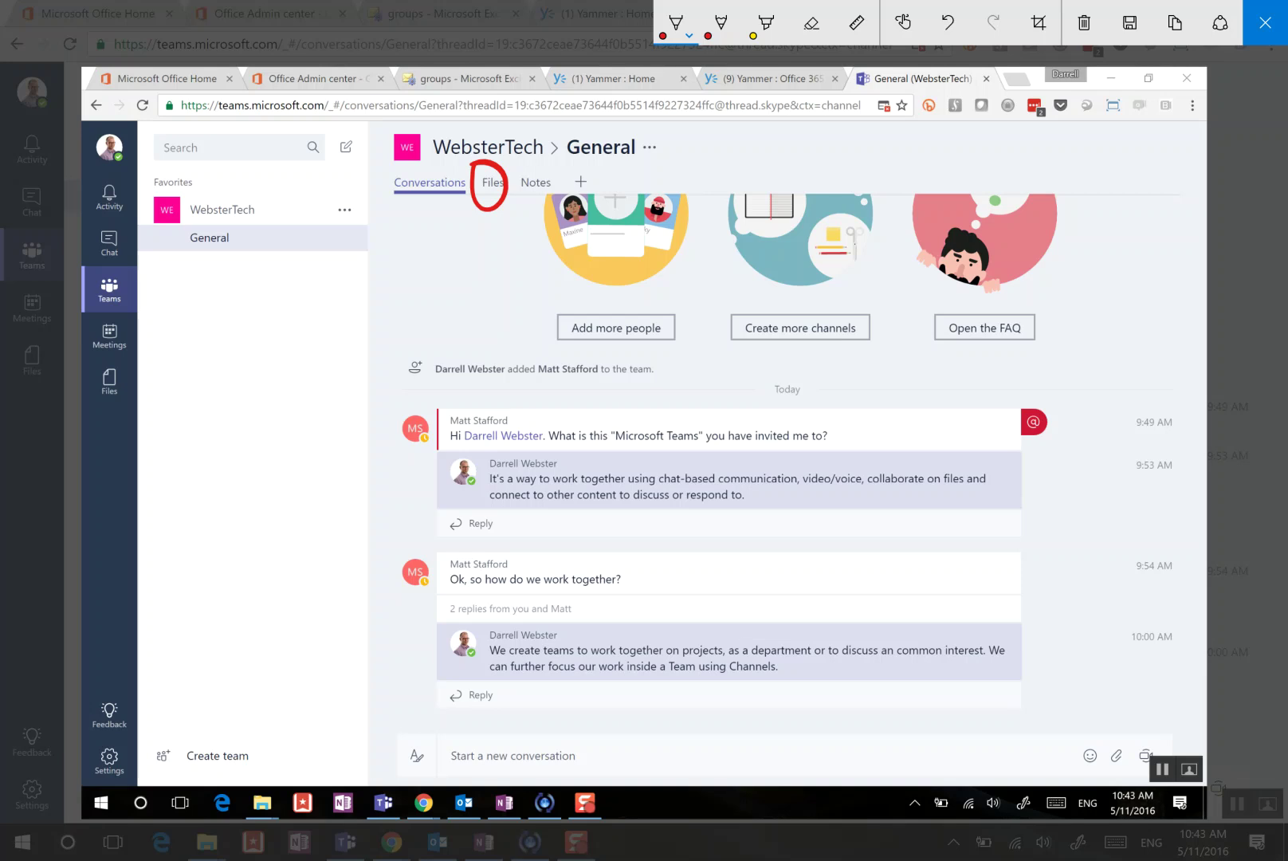
drag(378, 239, 333, 236)
- Draw a line down from the WebsterTech team and handwrite the site path "/sites/(name)" at its end
mouse_move(185, 212)
mouse_down()
mouse_move(218, 321)
mouse_move(249, 311)
mouse_move(228, 346)
mouse_up()
mouse_move(280, 306)
mouse_down()
mouse_move(261, 337)
mouse_move(295, 333)
mouse_up()
click(291, 298)
mouse_move(290, 313)
mouse_down()
mouse_move(327, 305)
mouse_move(336, 327)
mouse_move(341, 312)
mouse_move(334, 327)
mouse_up()
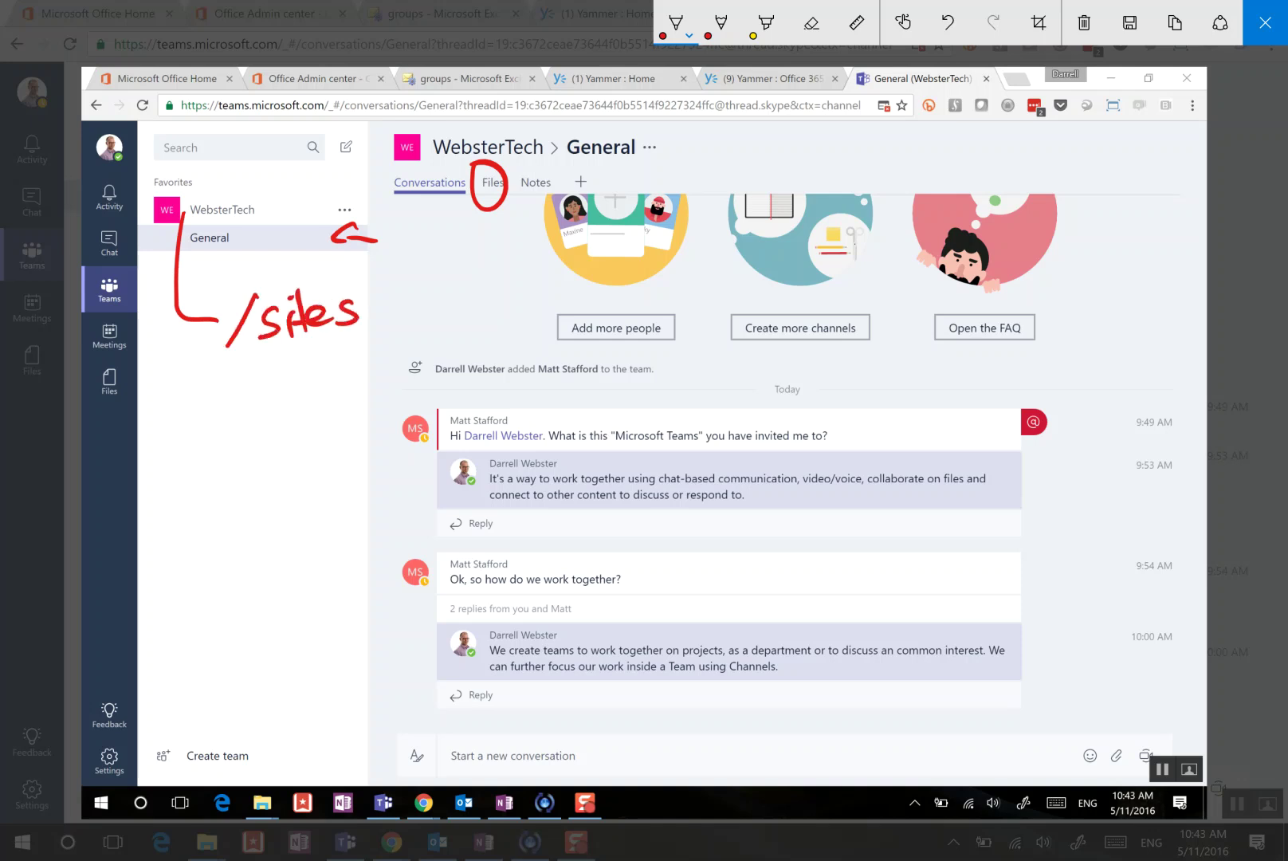
mouse_move(380, 279)
mouse_down()
mouse_move(363, 346)
mouse_move(419, 322)
mouse_move(510, 314)
mouse_up()
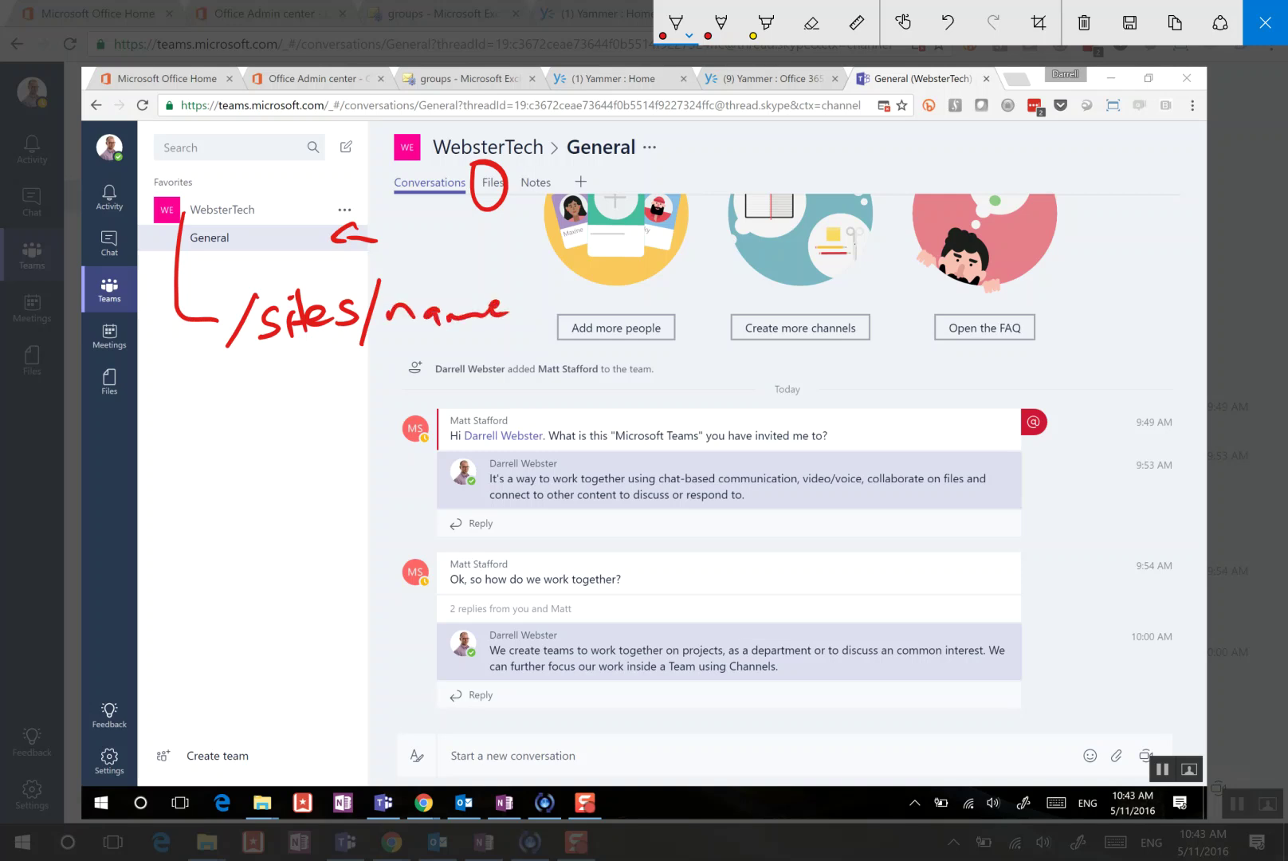
drag(403, 253, 406, 344)
drag(488, 251, 512, 345)
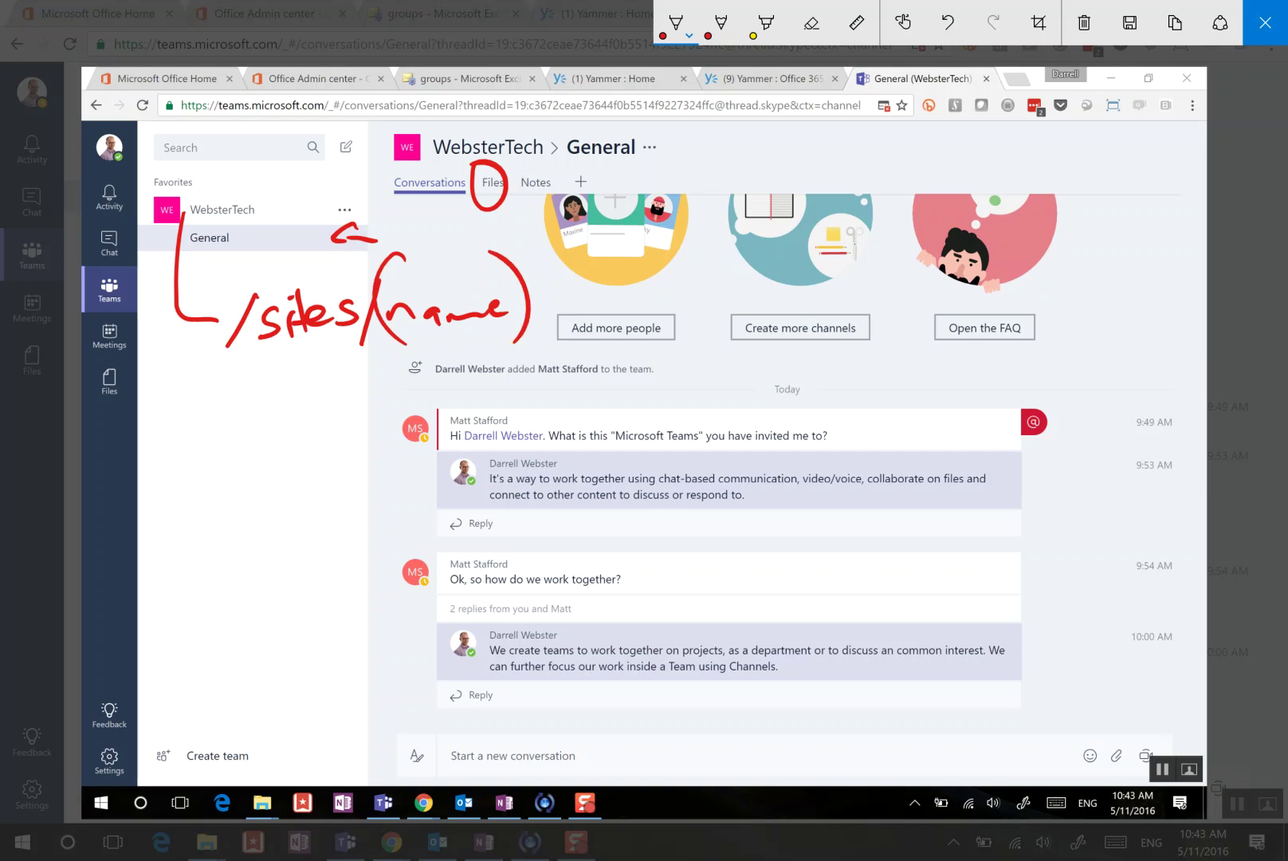
- Handwrite "Doc" with a box labelled "Gen" and three short lines beneath the label, and close the sketch
mouse_move(199, 401)
mouse_down()
mouse_move(206, 451)
mouse_move(303, 428)
mouse_up()
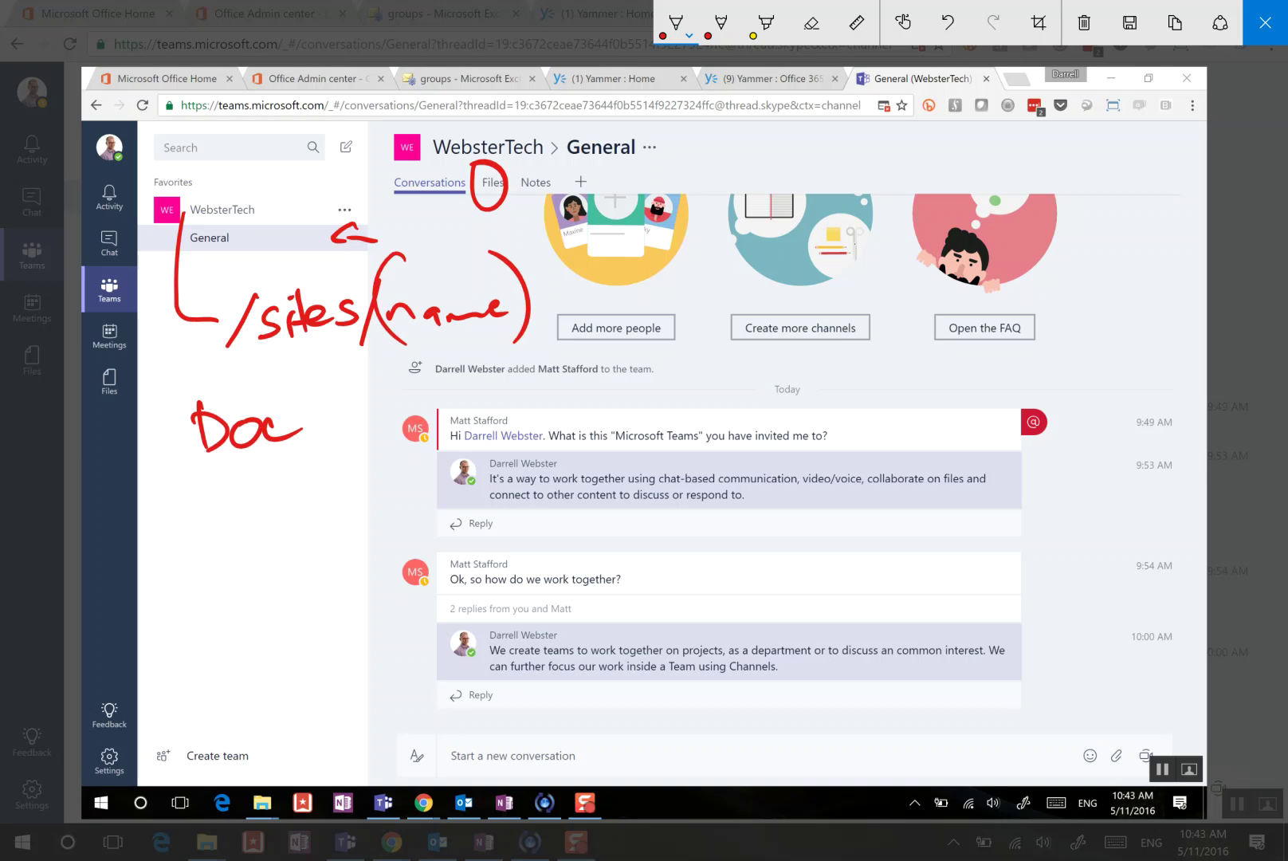
mouse_move(266, 504)
mouse_down()
mouse_move(328, 455)
mouse_move(280, 507)
mouse_up()
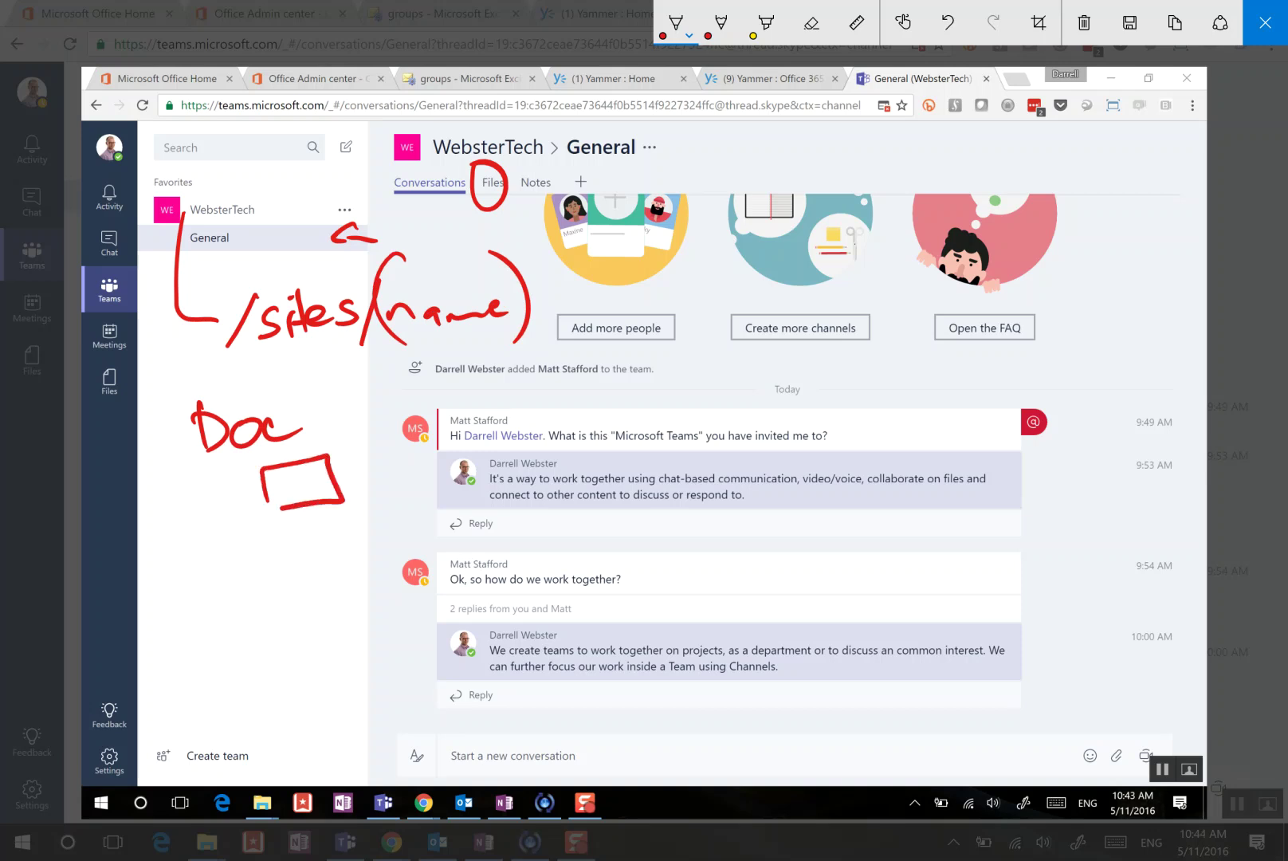
mouse_move(390, 452)
mouse_down()
mouse_move(386, 494)
mouse_move(442, 487)
mouse_up()
drag(379, 538, 428, 526)
drag(383, 592, 428, 585)
drag(389, 622, 425, 619)
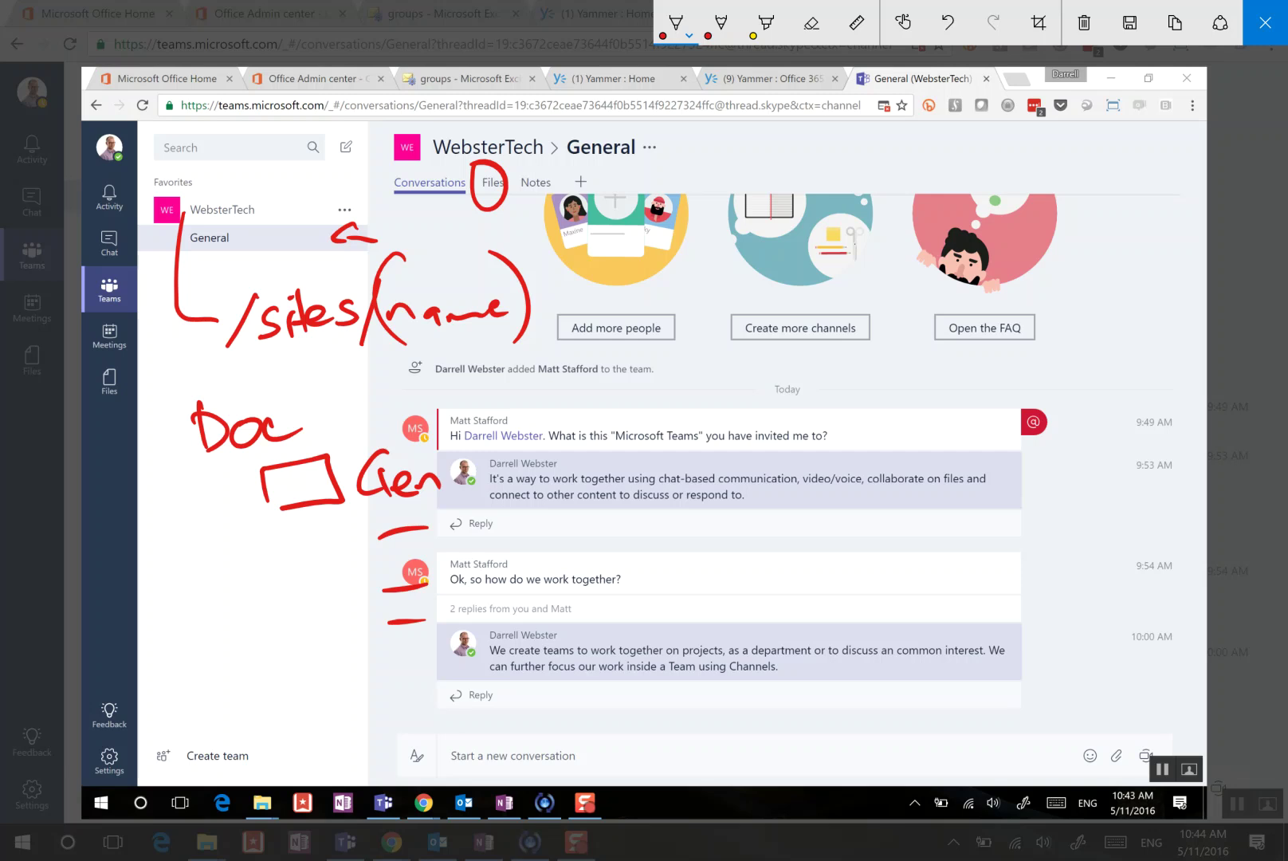
click(1264, 22)
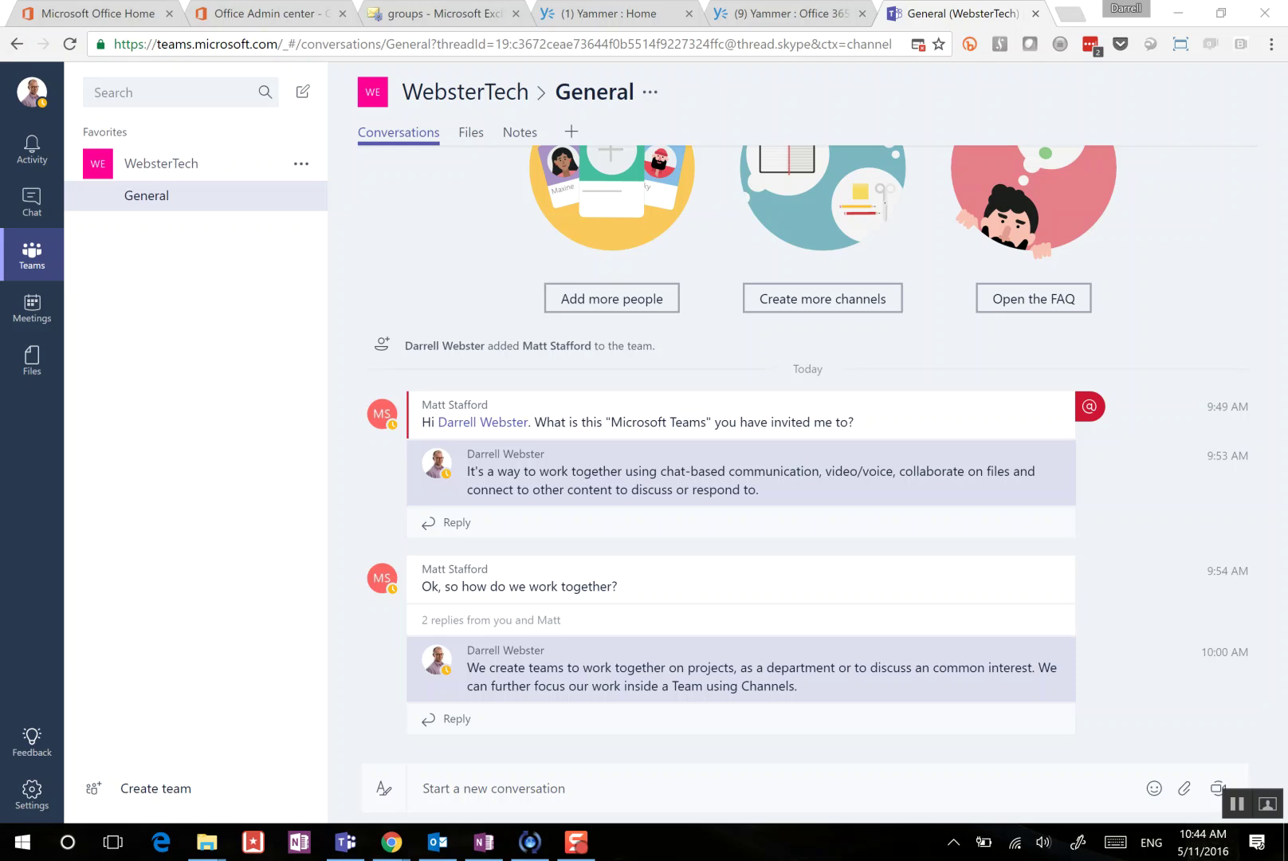
- Show the General channel's files and mark the folder, the General breadcrumb, the folder's options and the channel header in a temporary screen sketch
click(471, 132)
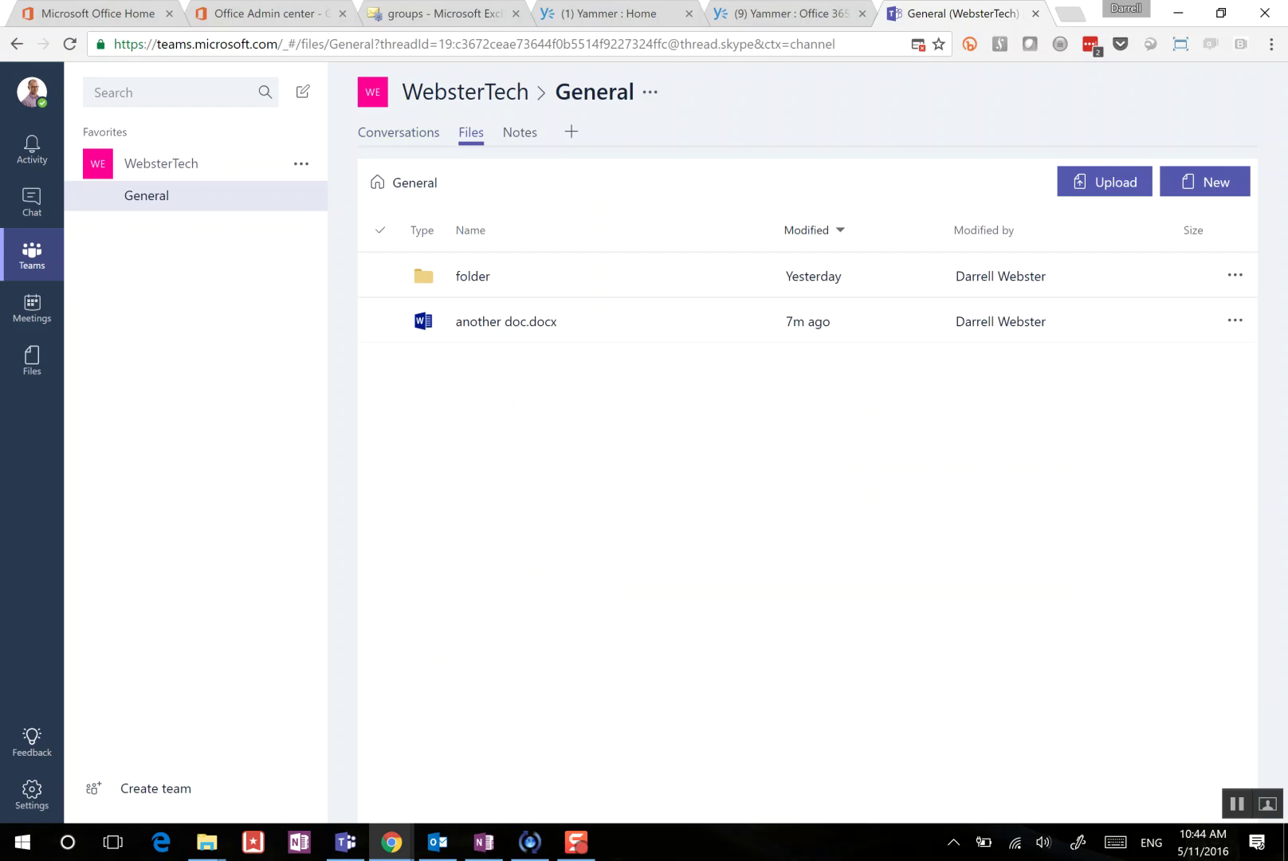
key(super+w)
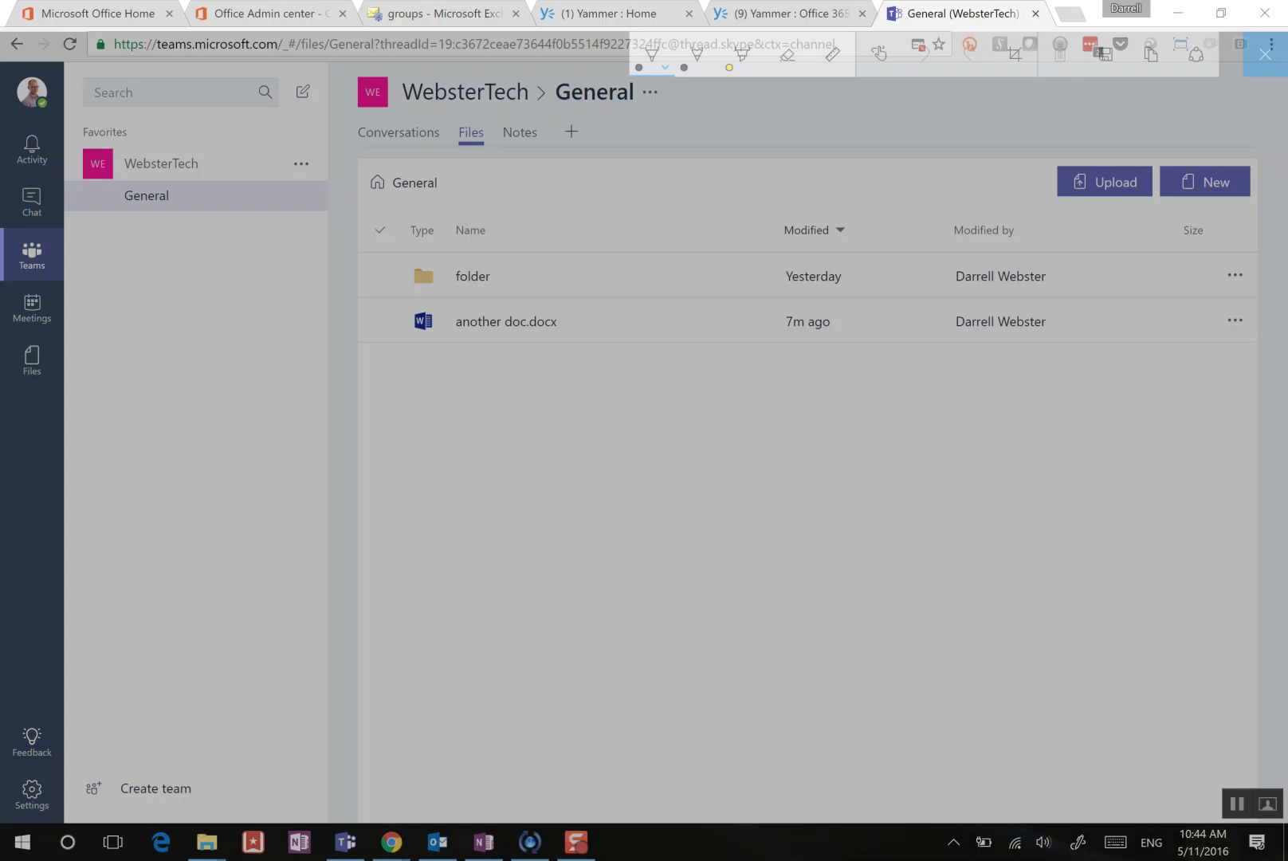
drag(461, 275, 444, 335)
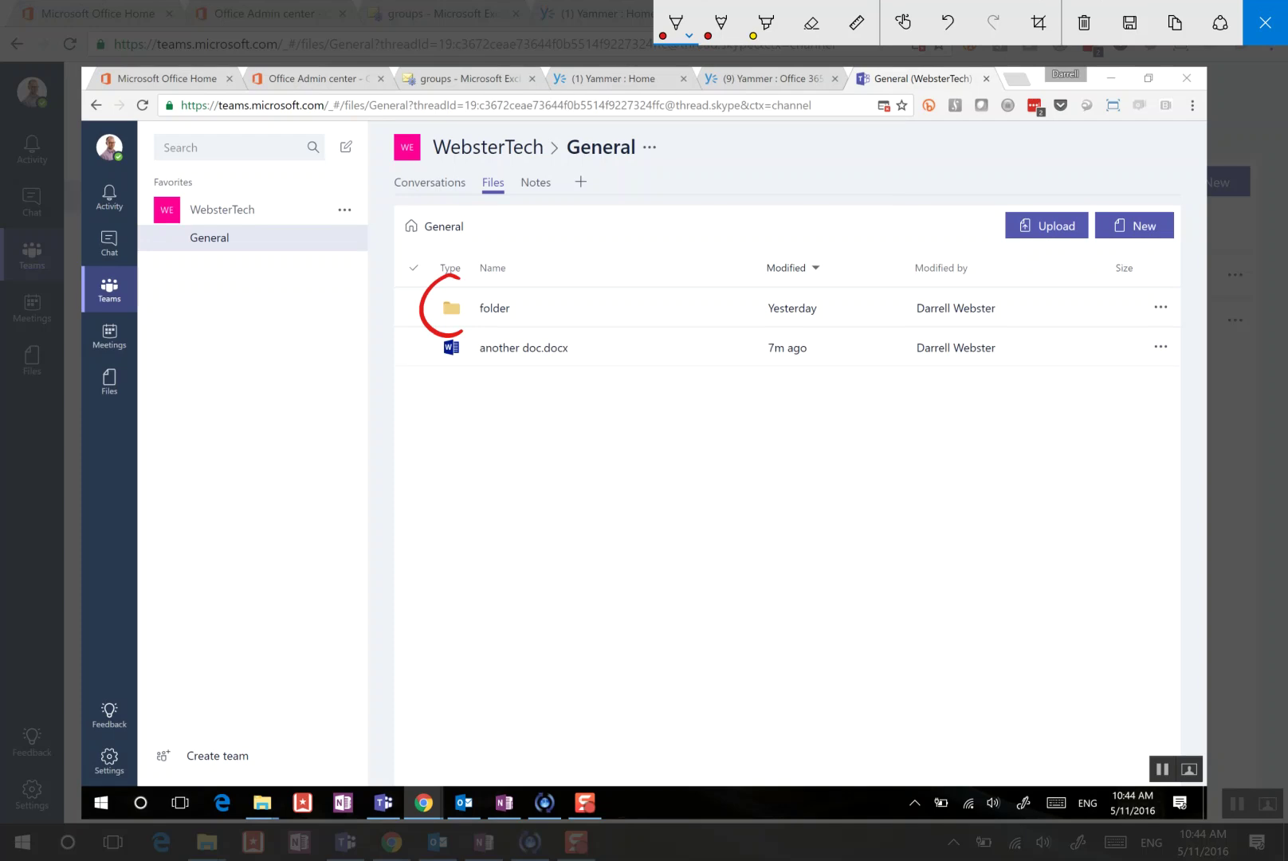
mouse_move(478, 209)
mouse_down()
mouse_move(407, 221)
mouse_move(402, 205)
mouse_up()
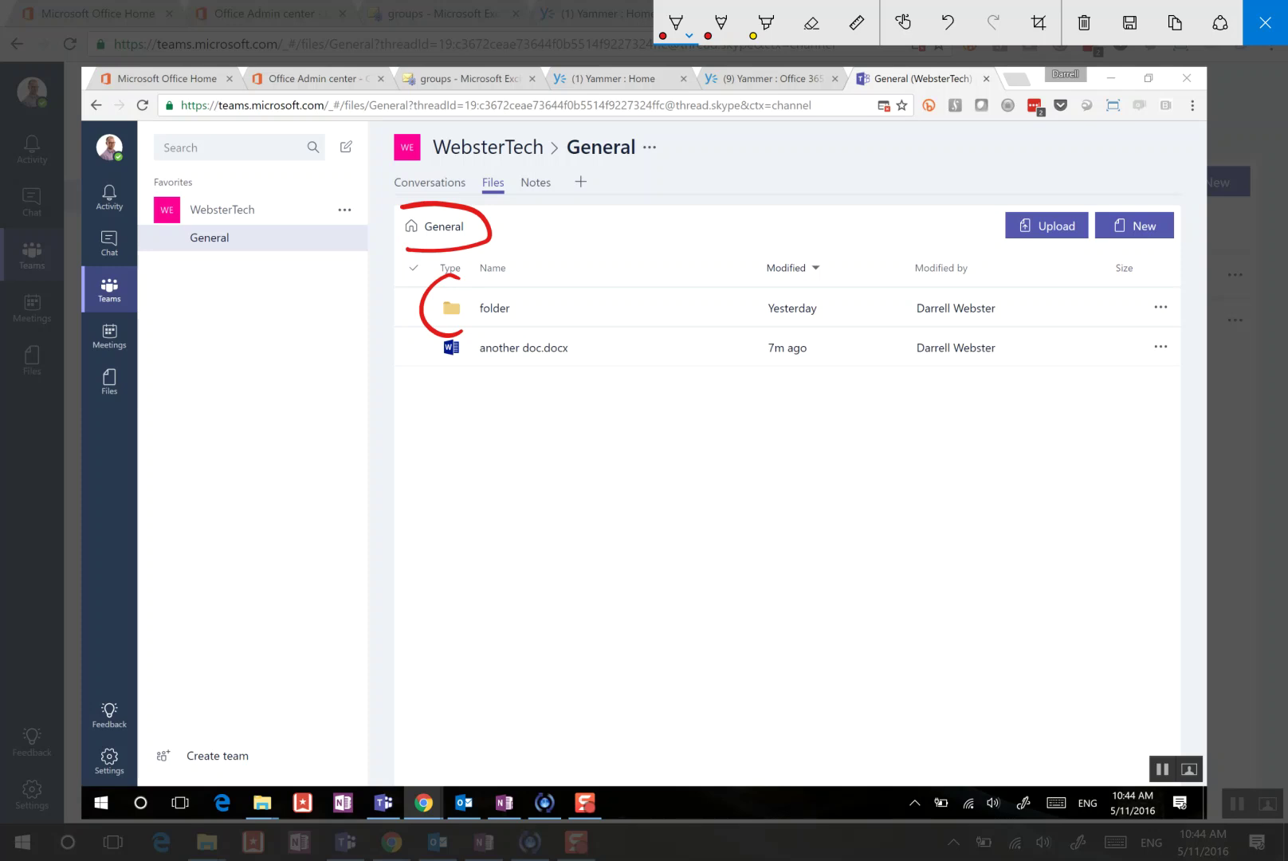
drag(1166, 284, 1183, 297)
mouse_move(708, 177)
mouse_down()
mouse_move(647, 177)
mouse_move(682, 201)
mouse_up()
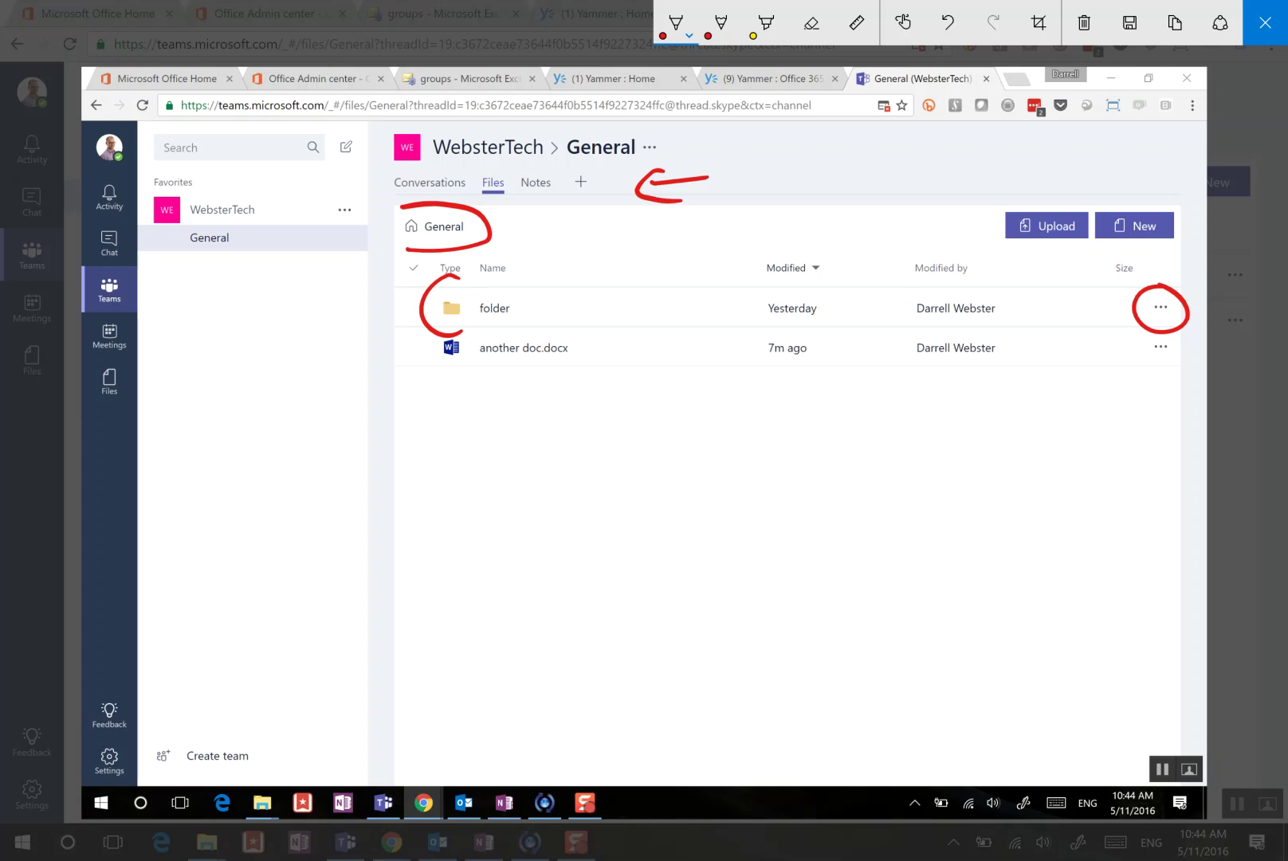
key(Escape)
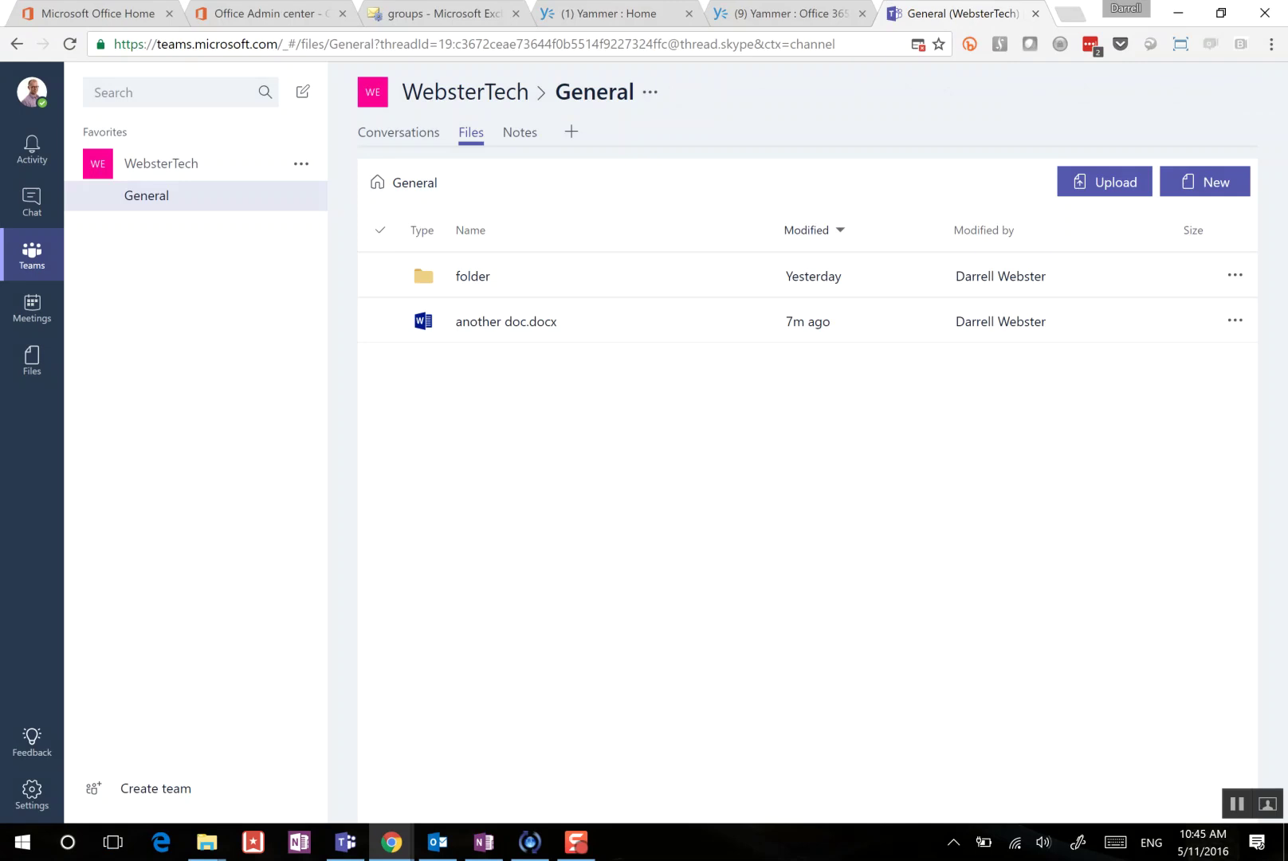
- Open the channel's folder in SharePoint and mark the WebsterTech and Shared Documents parts of its URL in a screen sketch
click(1235, 275)
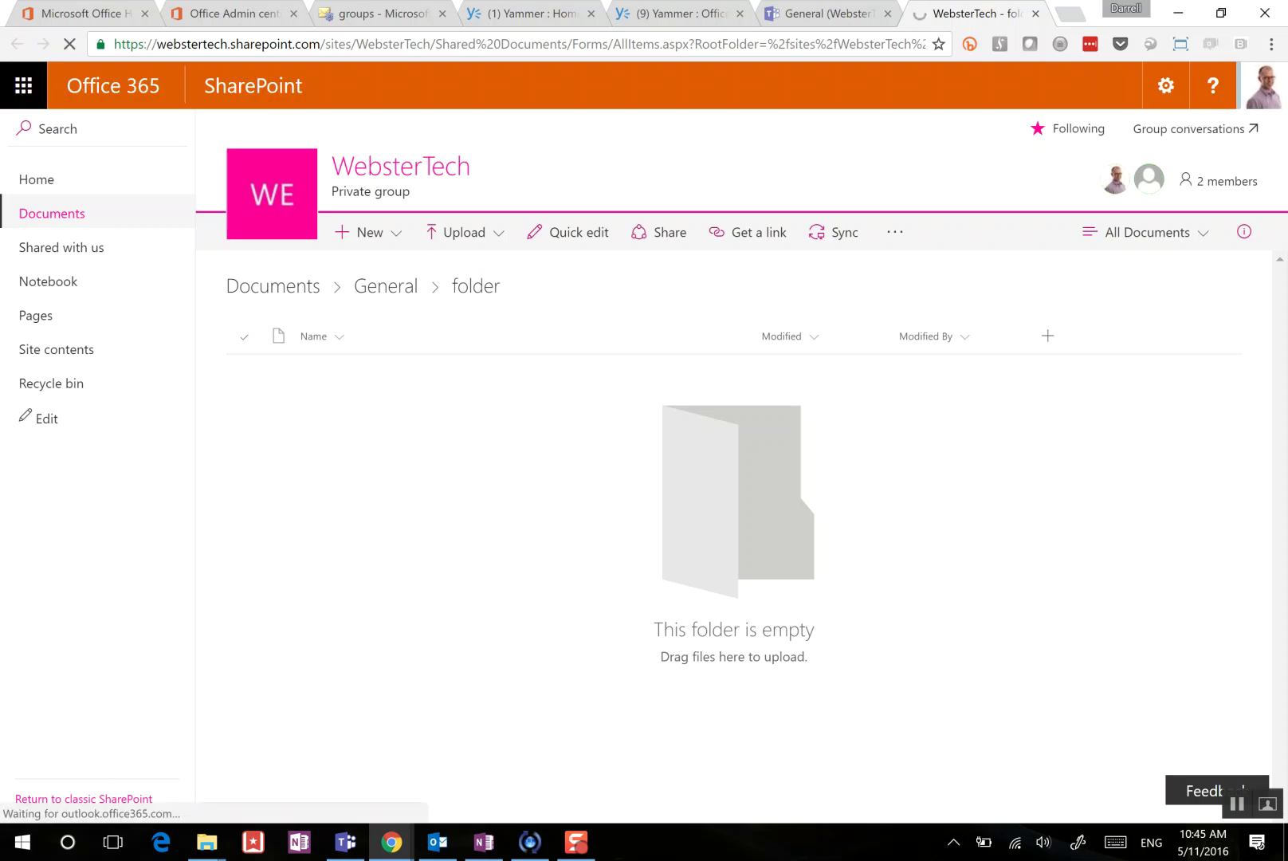
key(super+w)
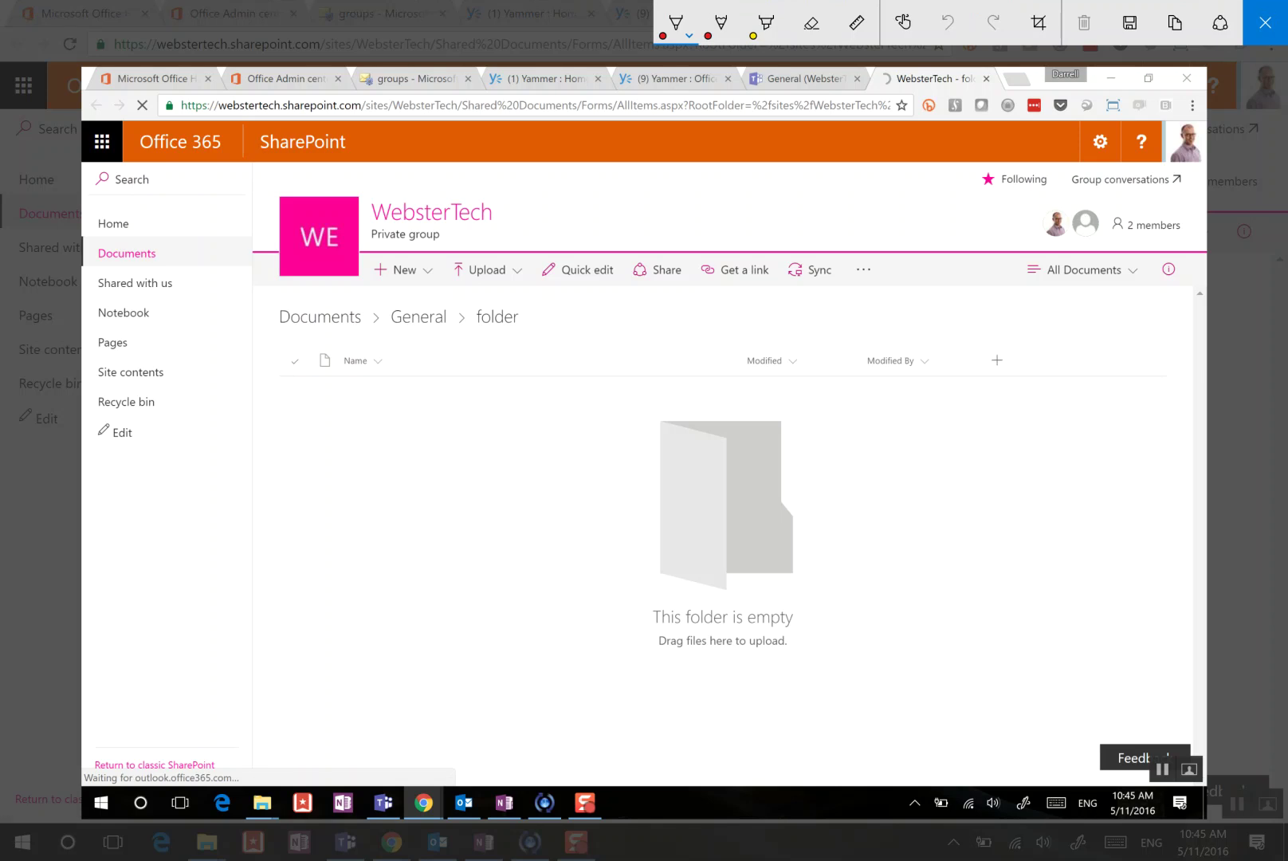
mouse_move(395, 83)
mouse_down()
mouse_move(435, 133)
mouse_move(391, 80)
mouse_up()
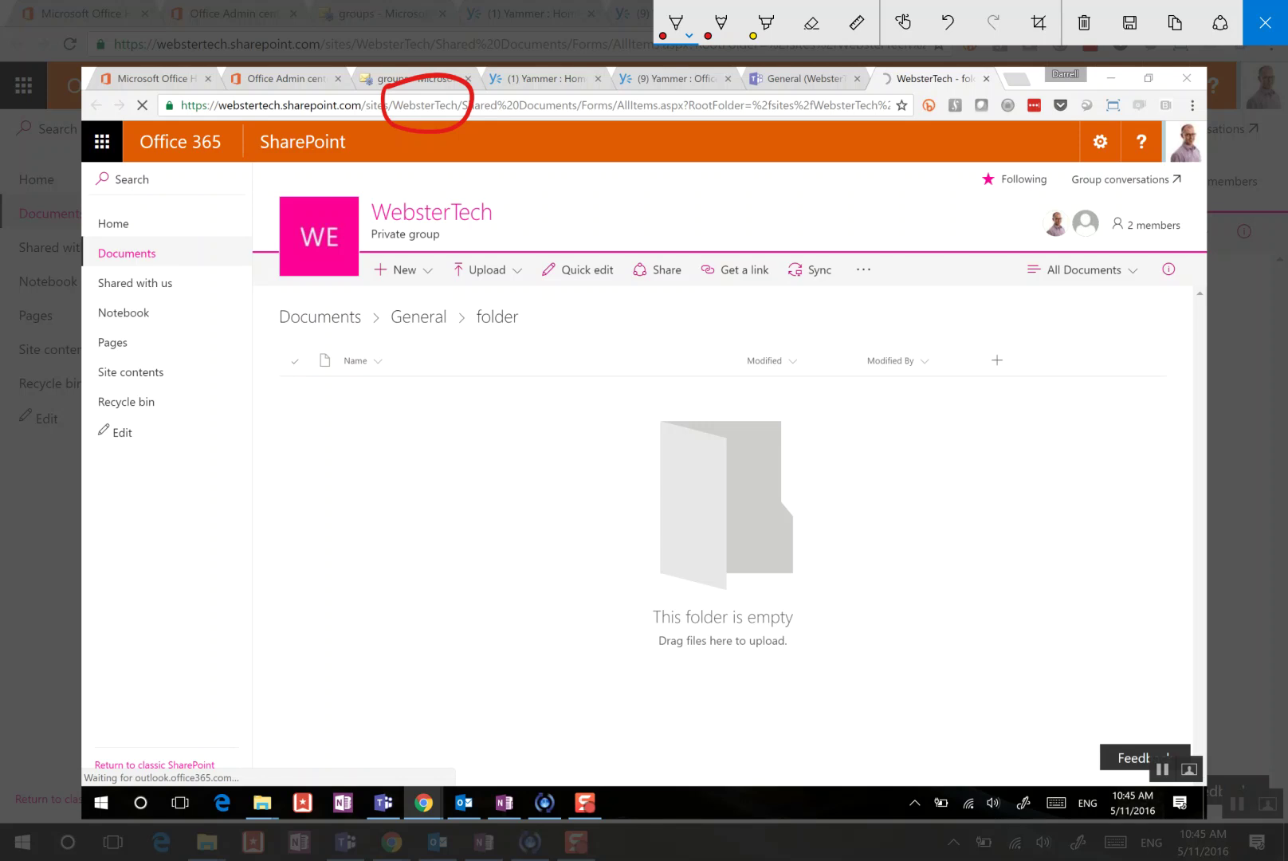
mouse_move(453, 77)
mouse_down()
mouse_move(459, 123)
mouse_move(612, 125)
mouse_move(600, 72)
mouse_up()
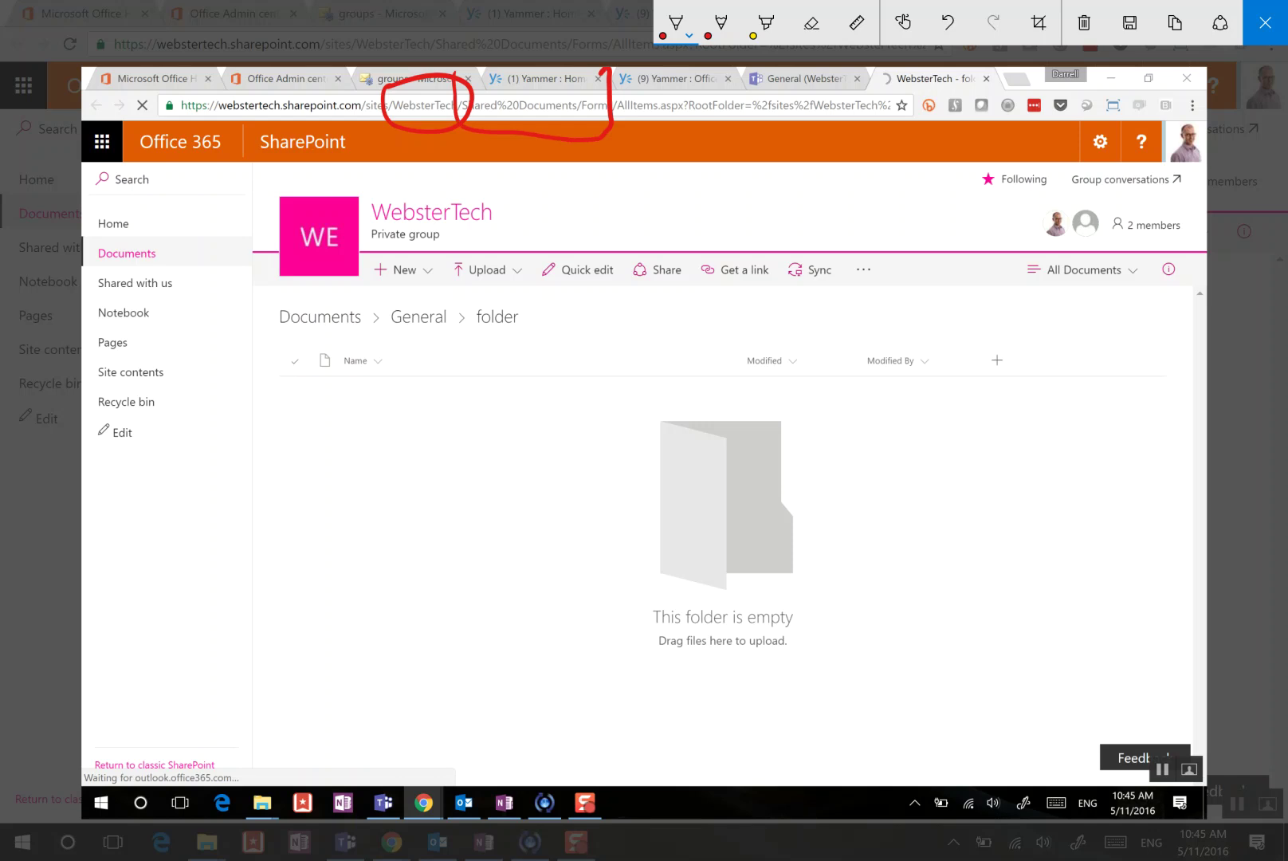
- Circle Documents, box General, underline folder and bracket the remaining site navigation links, and close the sketch
mouse_move(90, 233)
mouse_down()
mouse_move(86, 263)
mouse_move(126, 225)
mouse_up()
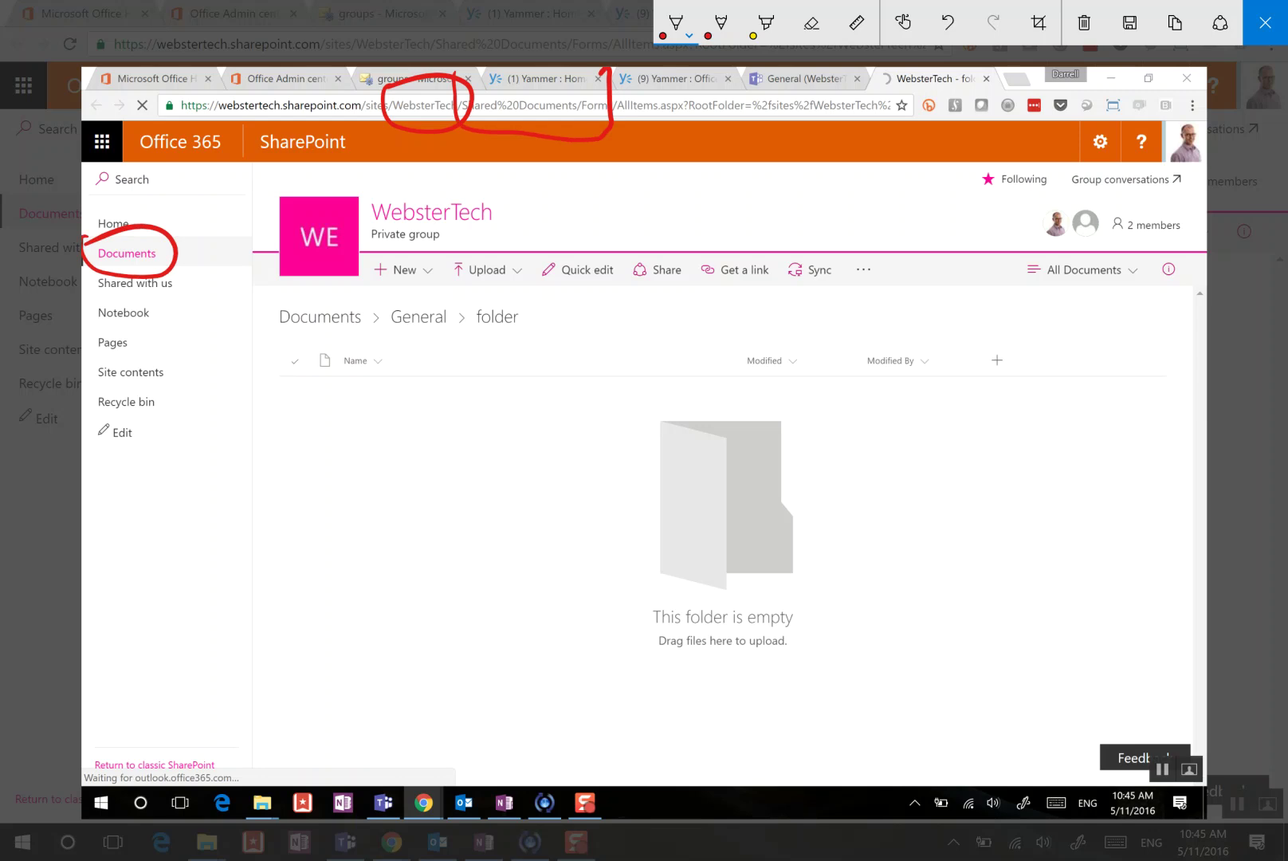
mouse_move(383, 297)
mouse_down()
mouse_move(457, 342)
mouse_move(387, 292)
mouse_up()
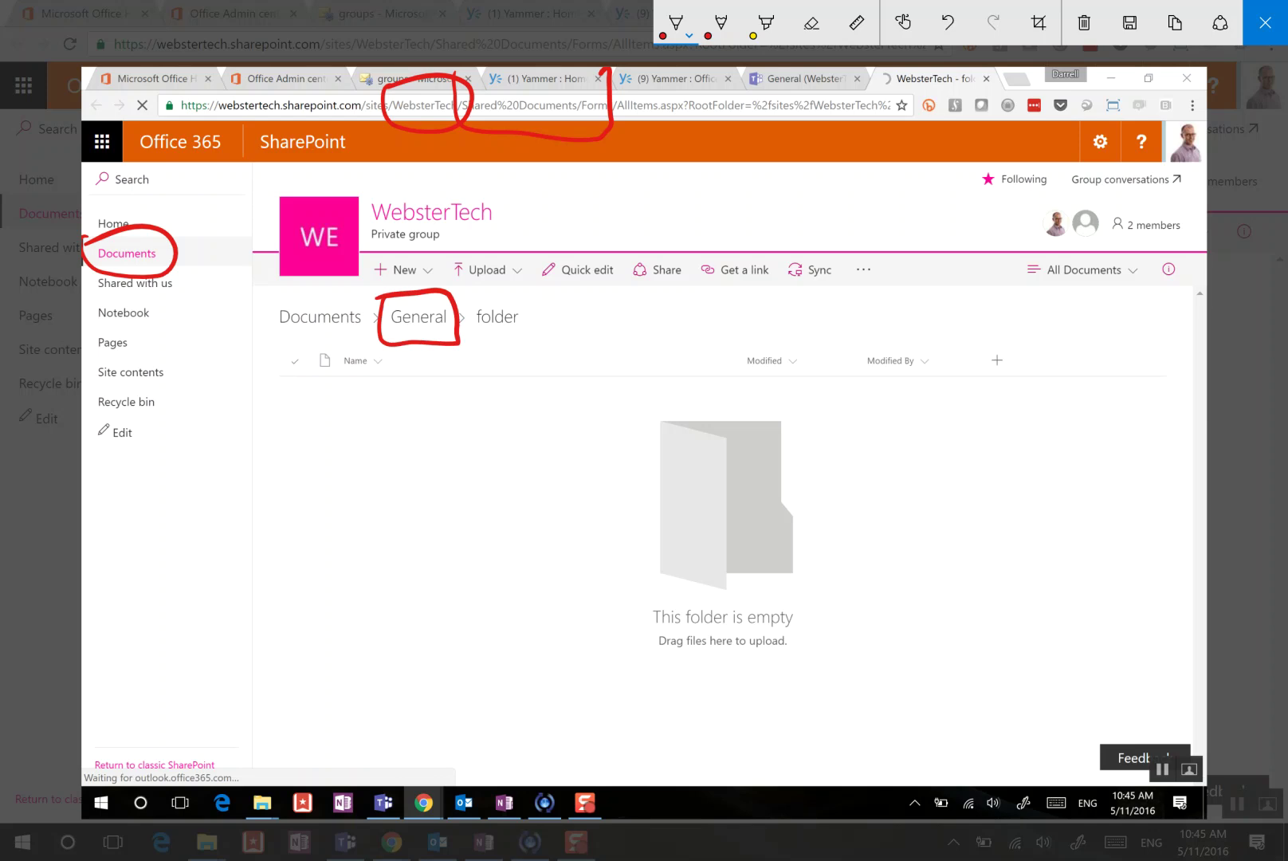
drag(477, 329, 565, 327)
drag(183, 267, 151, 442)
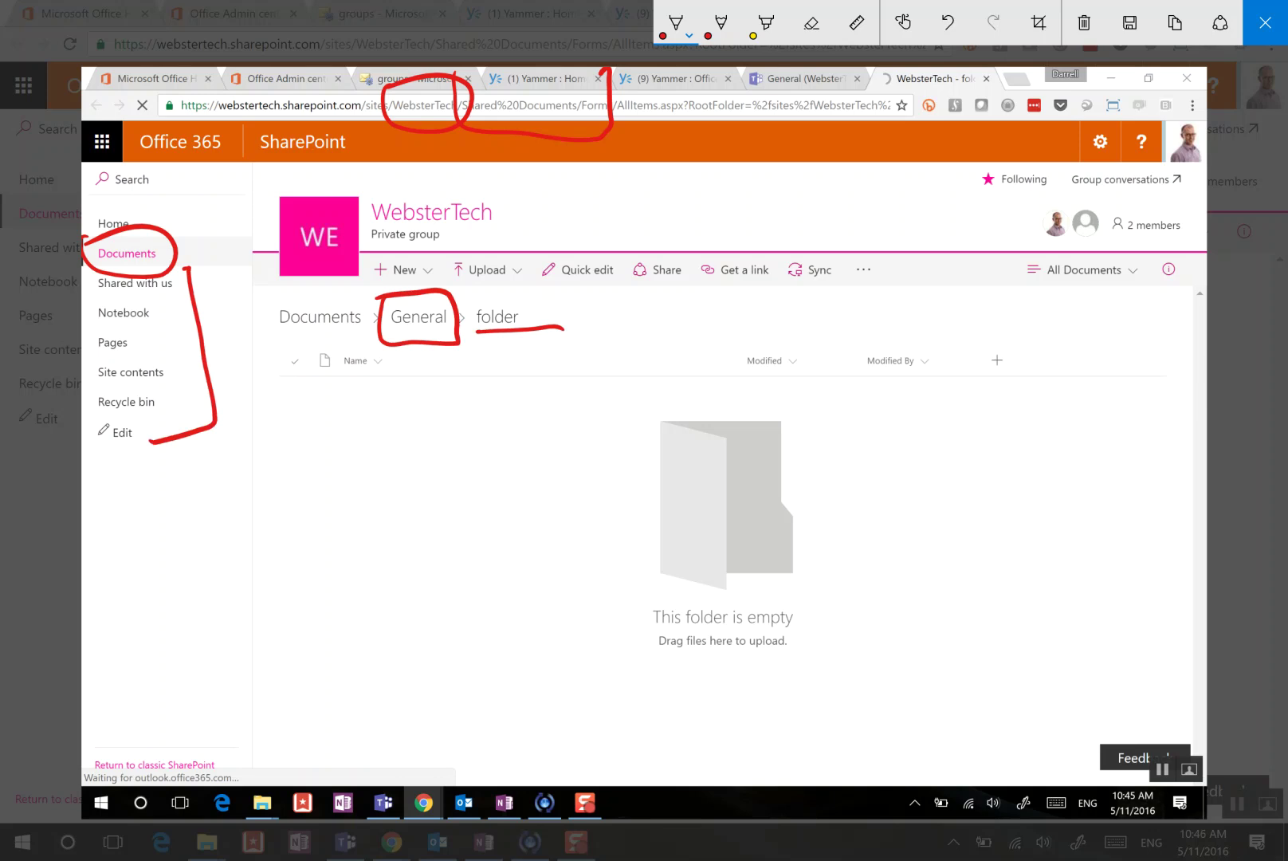
click(1265, 22)
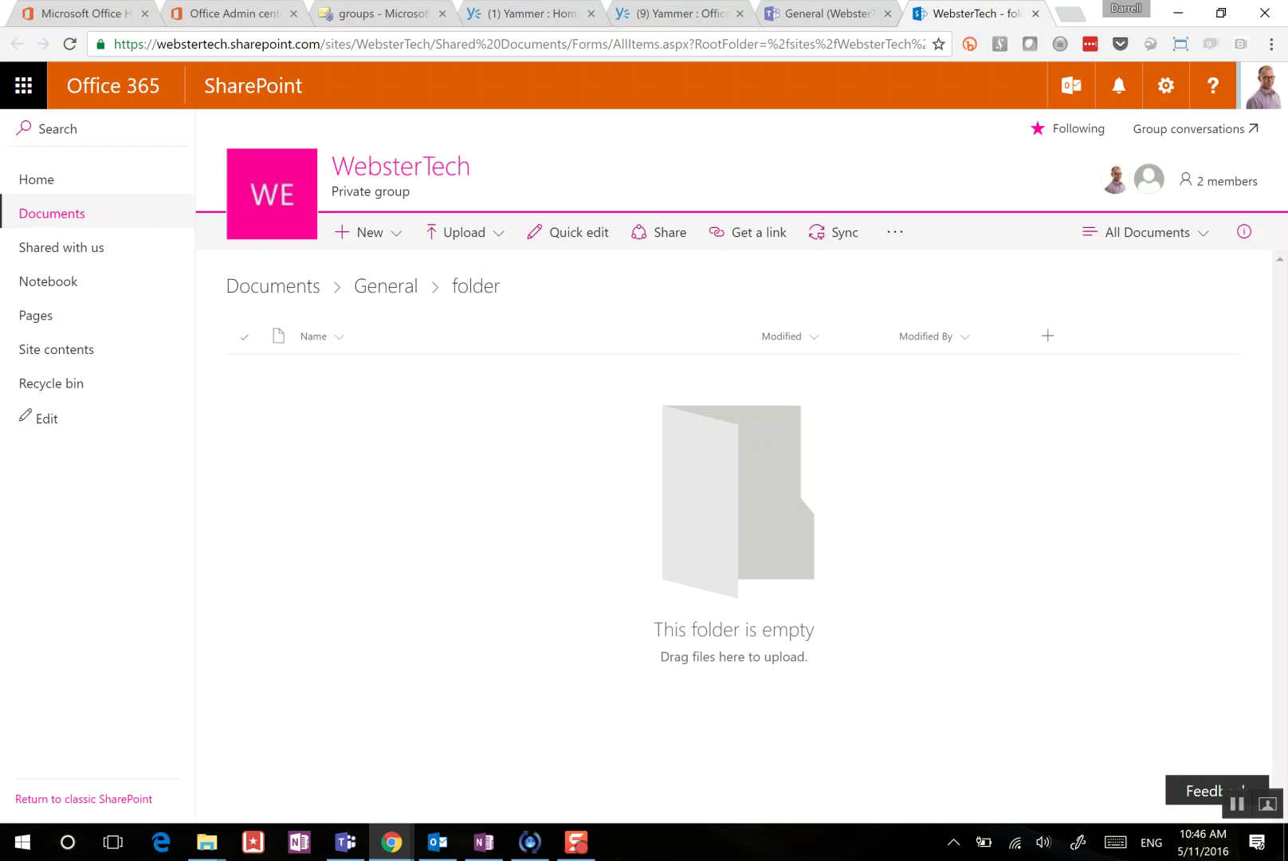
- Move Document.docx from the root of the Documents library into the General folder
click(386, 286)
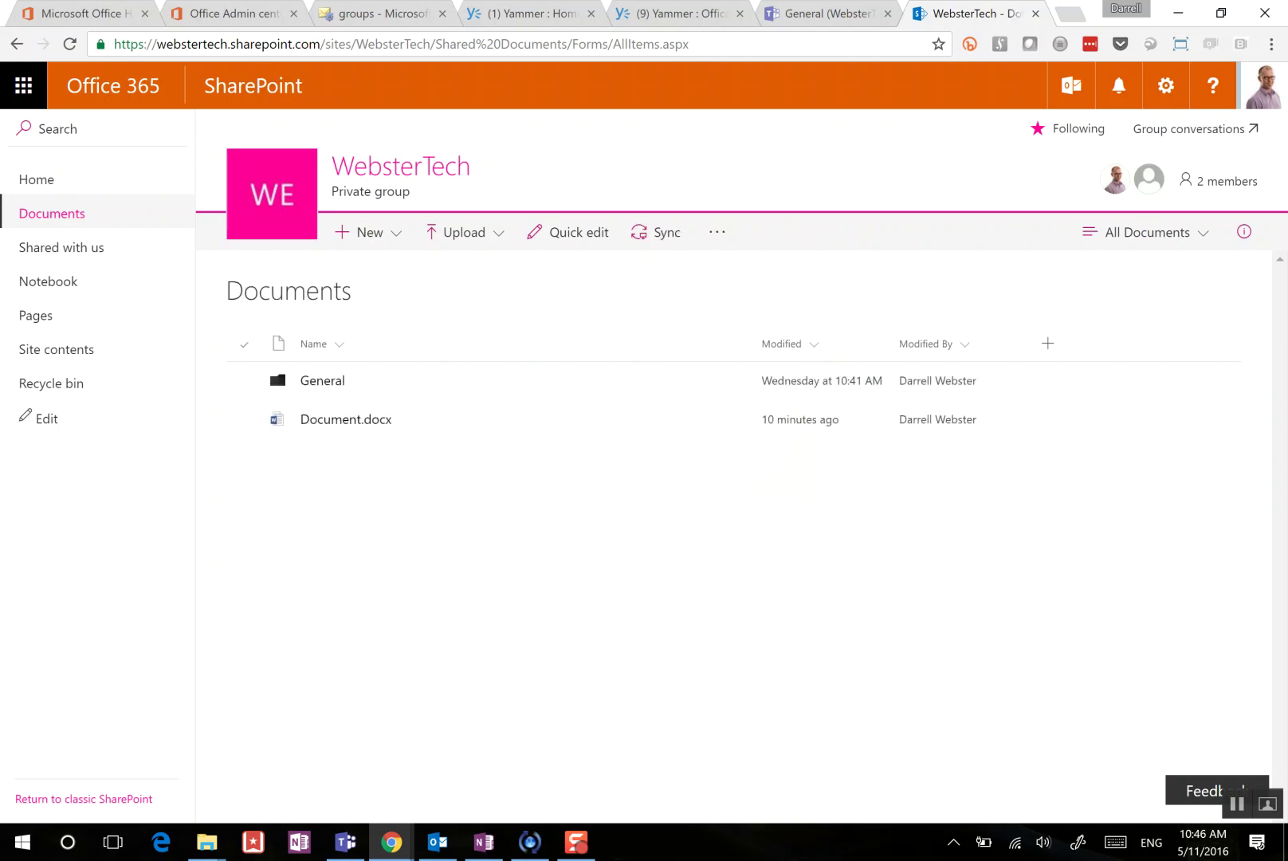
click(244, 419)
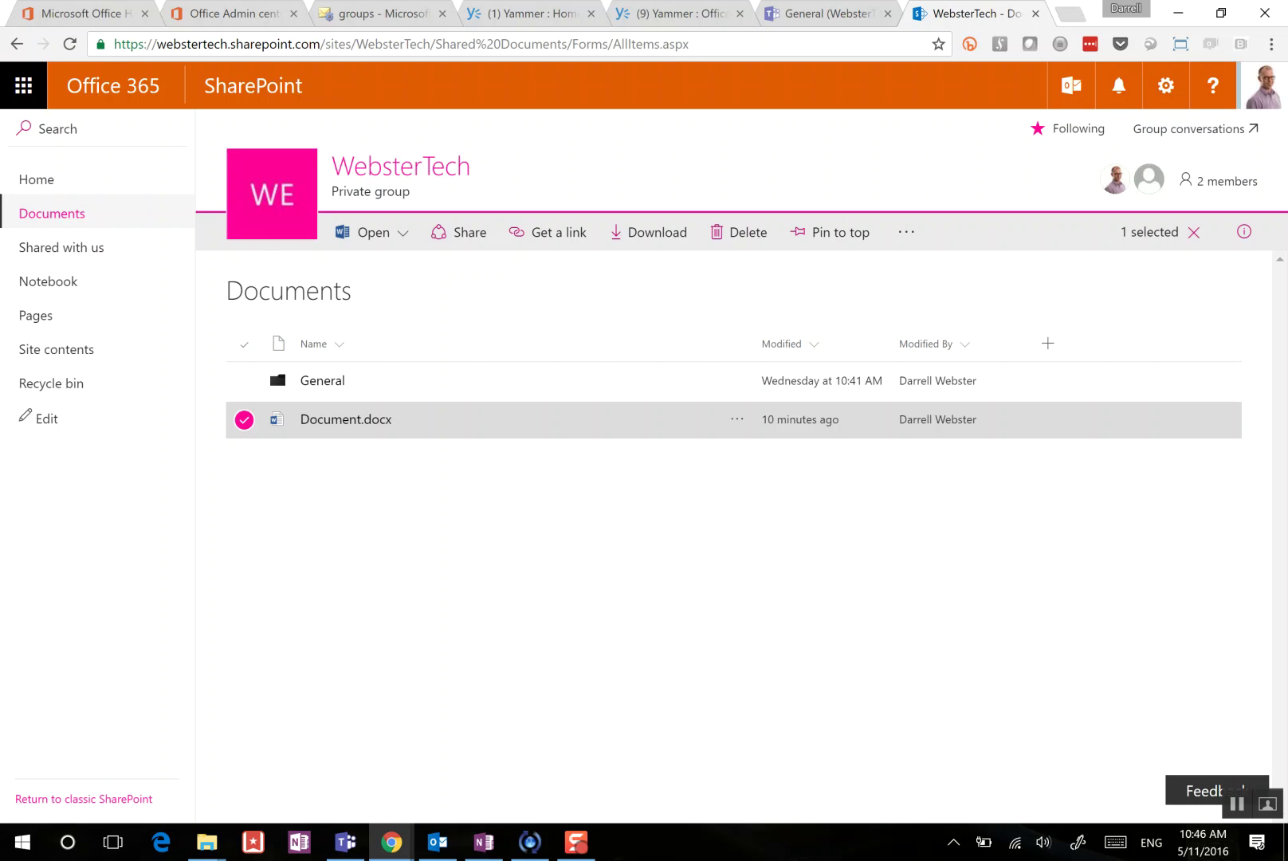
click(907, 231)
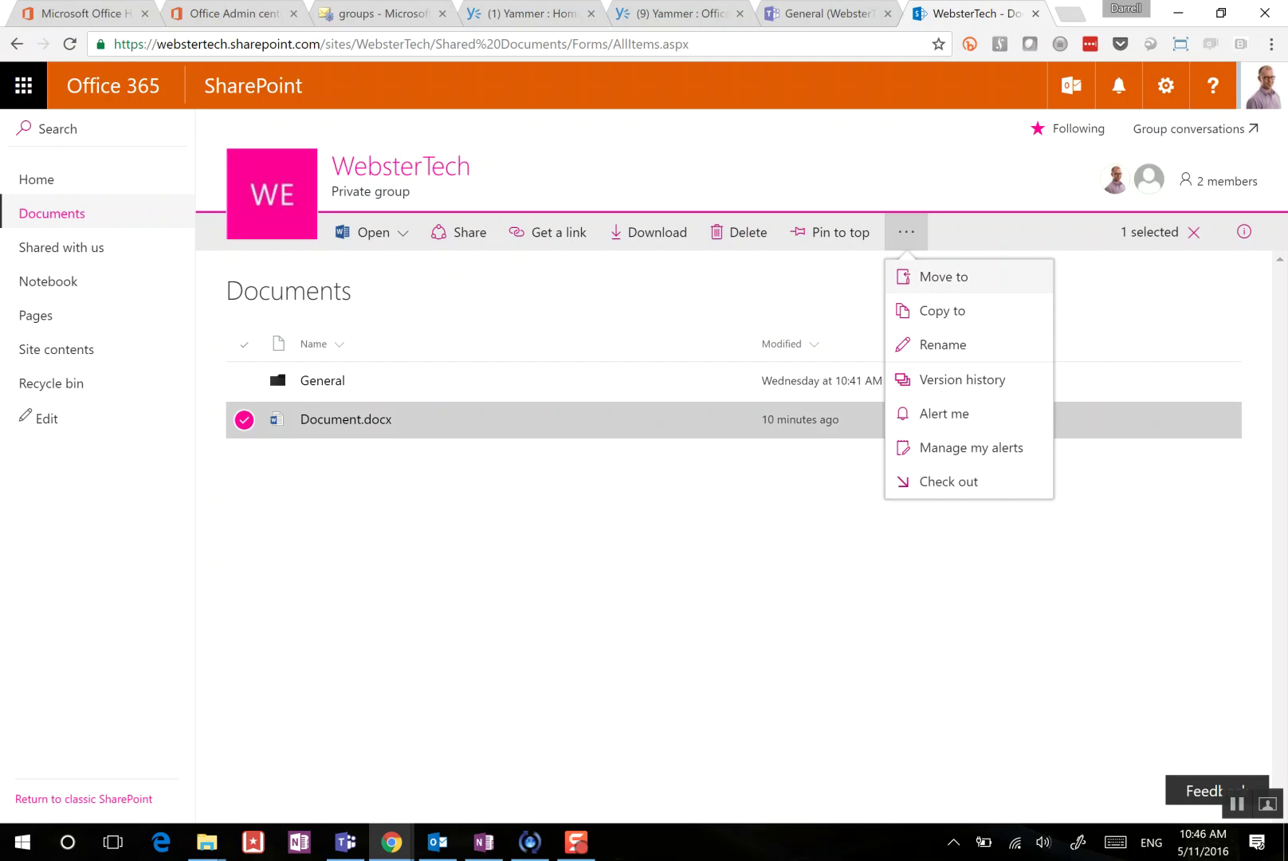
click(944, 276)
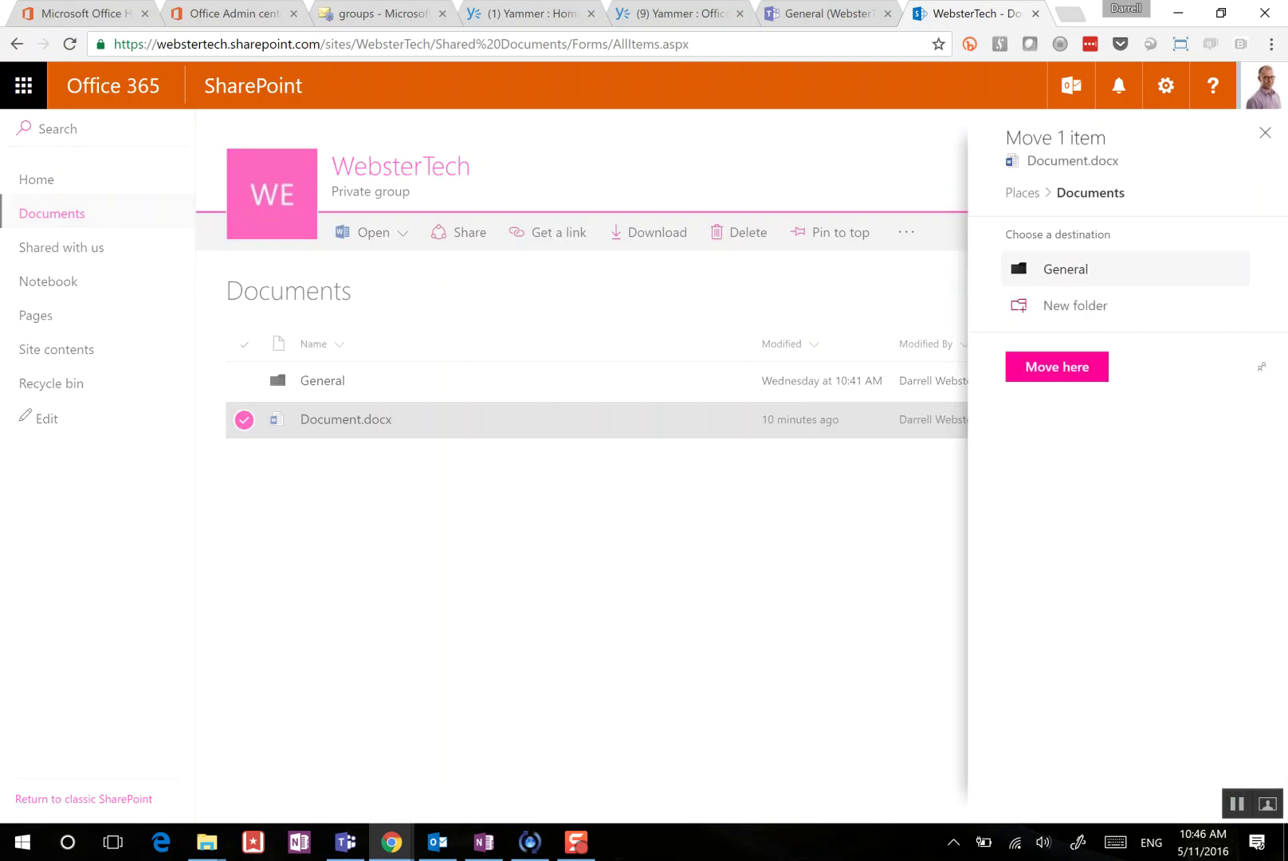
click(1066, 269)
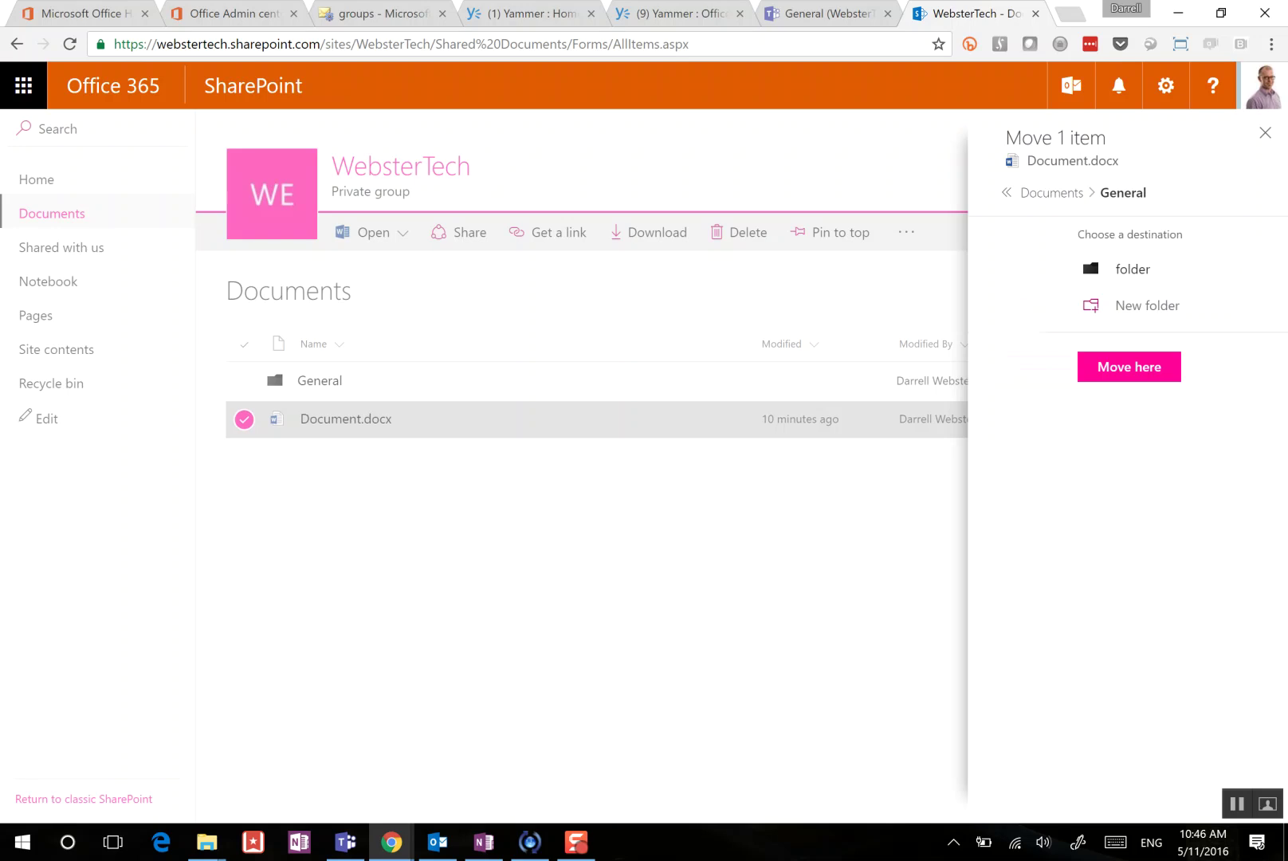
click(1058, 366)
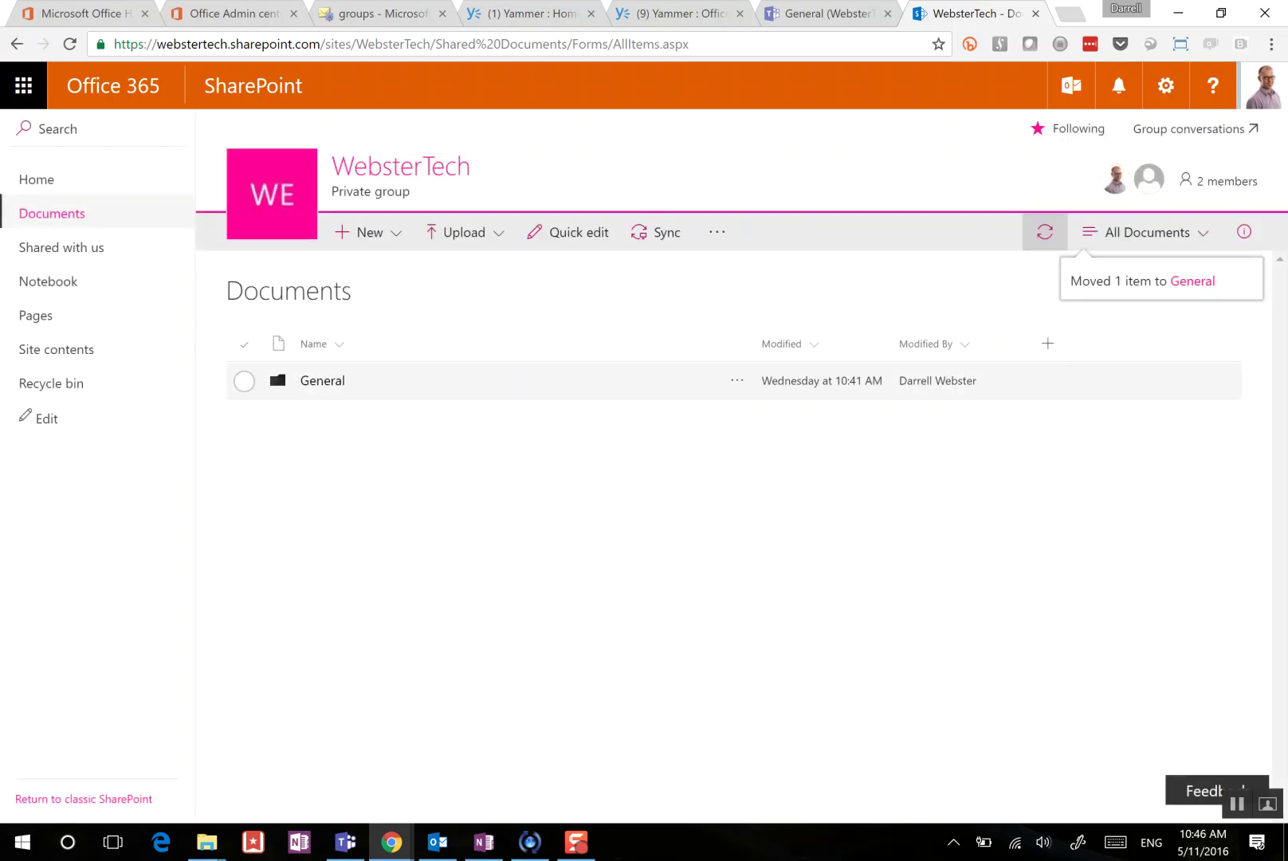
- Switch back to Microsoft Teams and reload the General channel's file list to check for Document.docx
key(ctrl+shift+Tab)
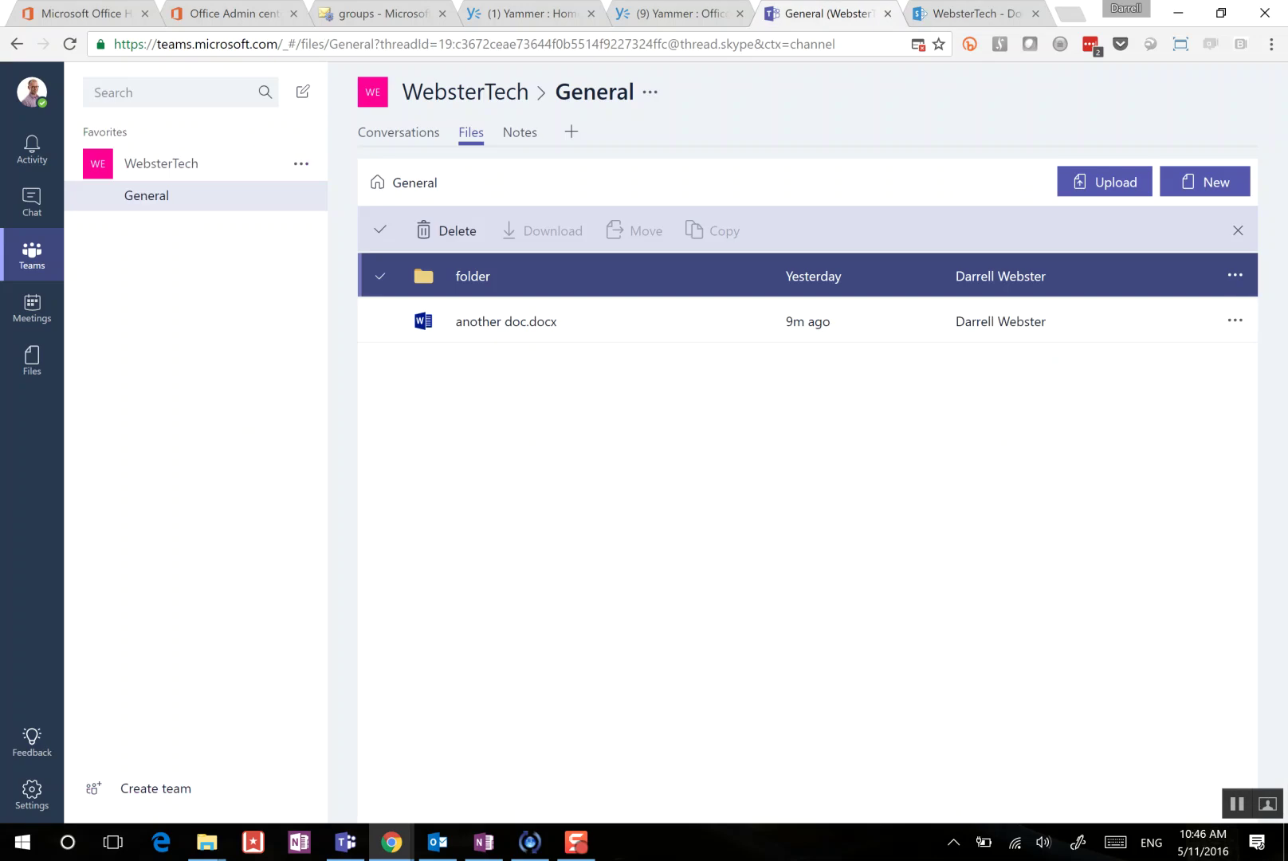
click(416, 134)
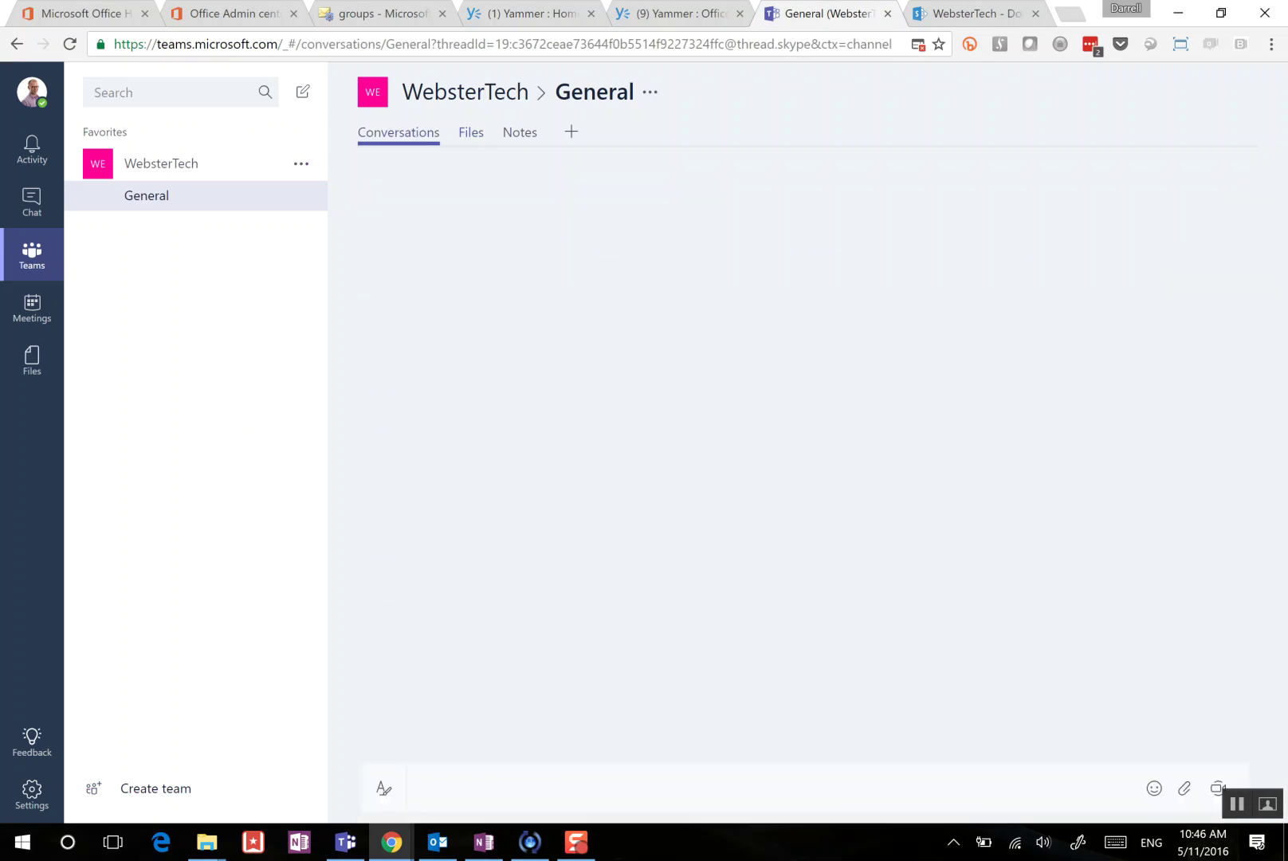
click(471, 132)
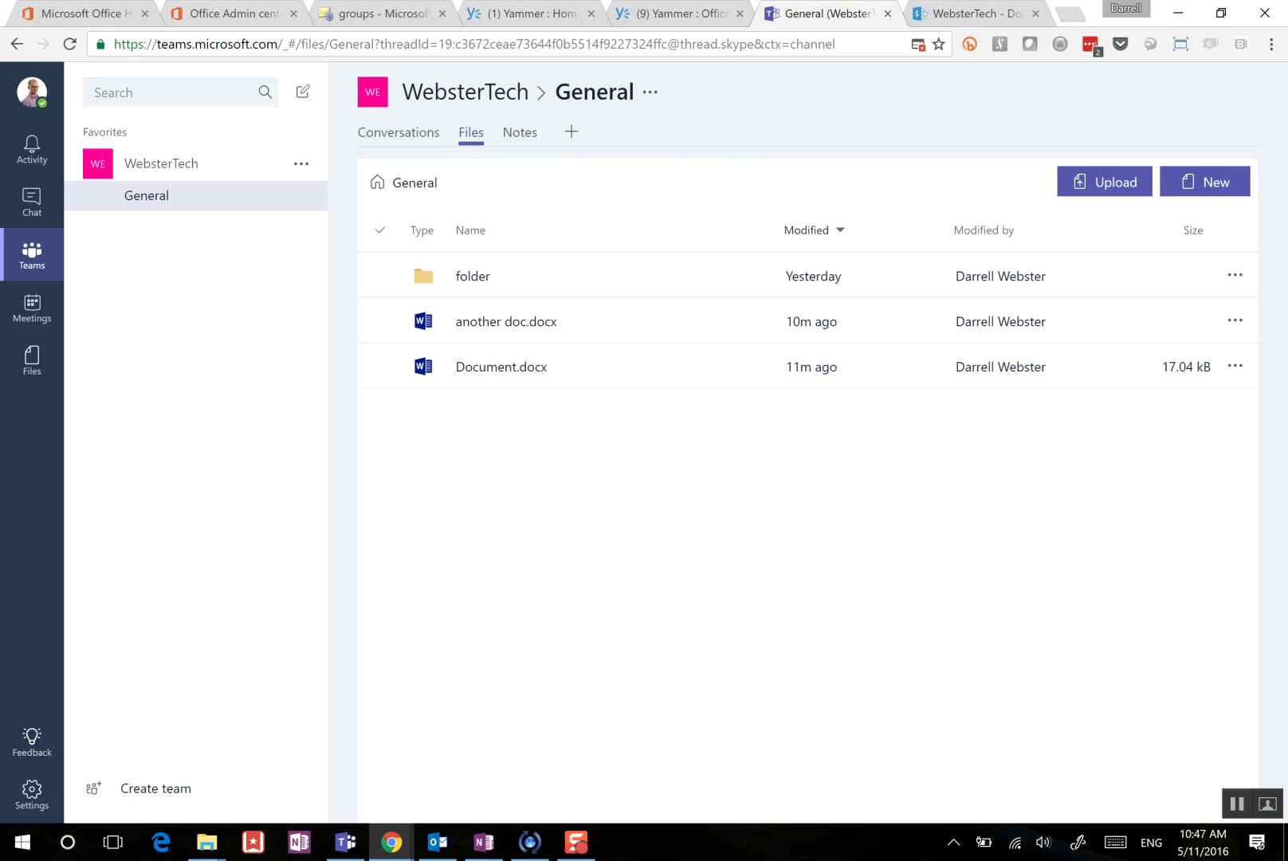
- Show the General channel's conversations and, in a screen sketch, mark the first message's mention badge and mentioned name, and circle WebsterTech and General
click(399, 131)
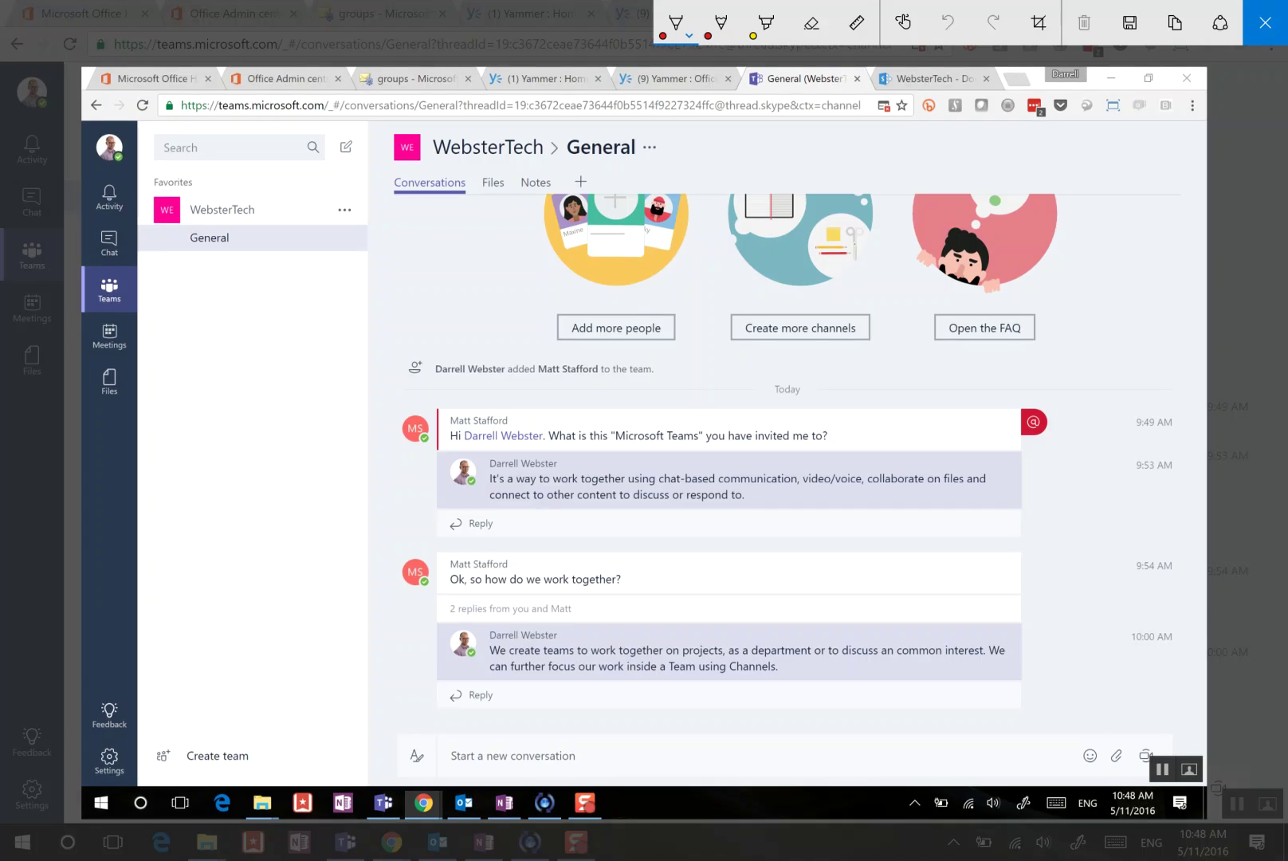
drag(1033, 392, 1002, 396)
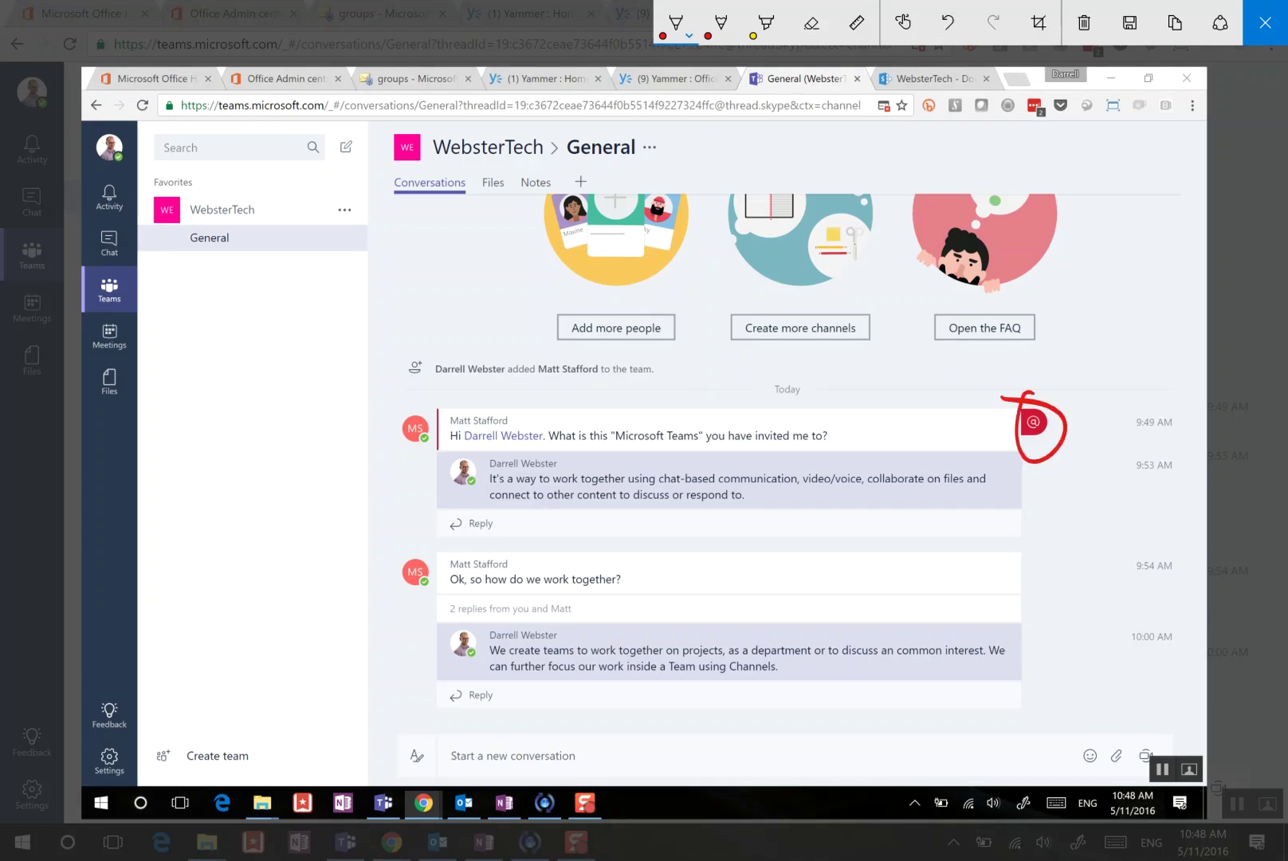
drag(556, 397, 524, 404)
mouse_move(171, 178)
mouse_down()
mouse_move(204, 271)
mouse_move(183, 212)
mouse_up()
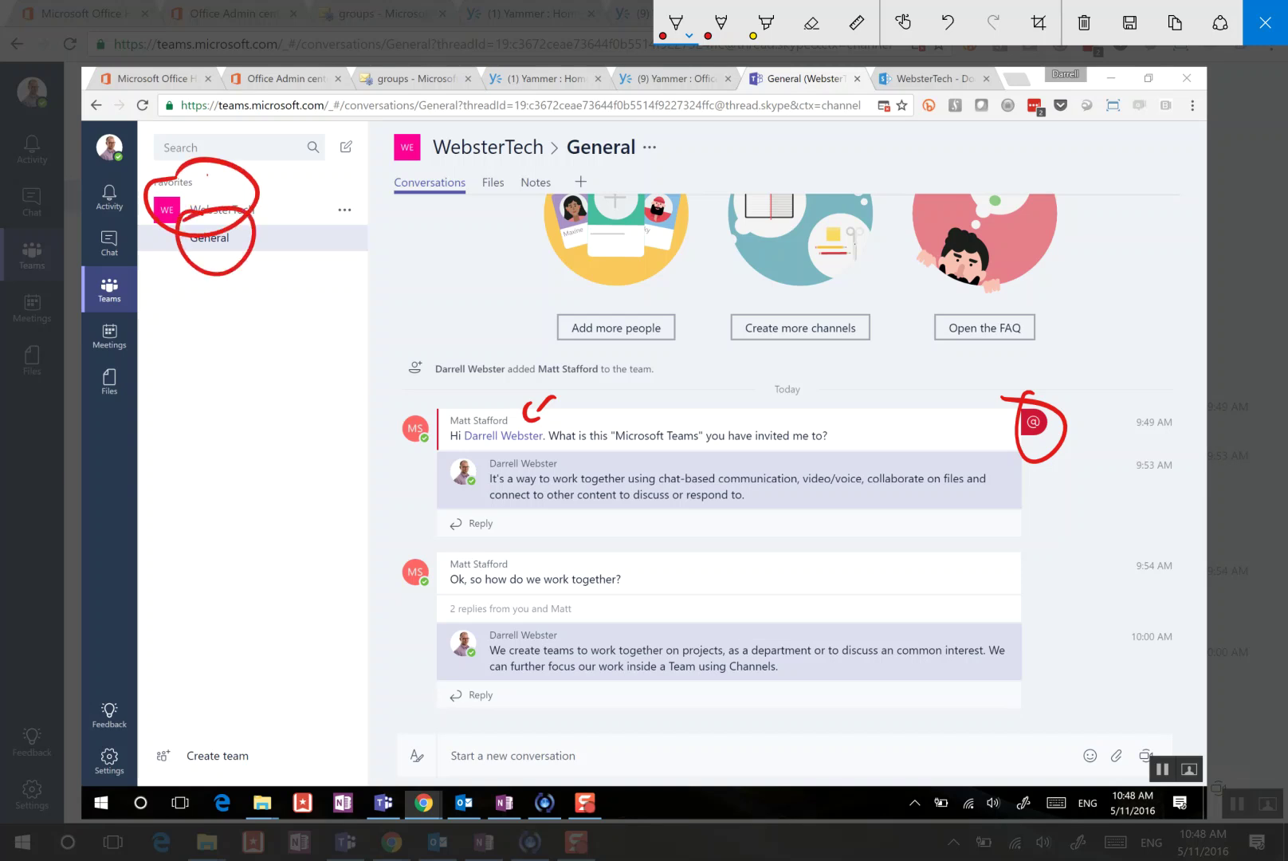